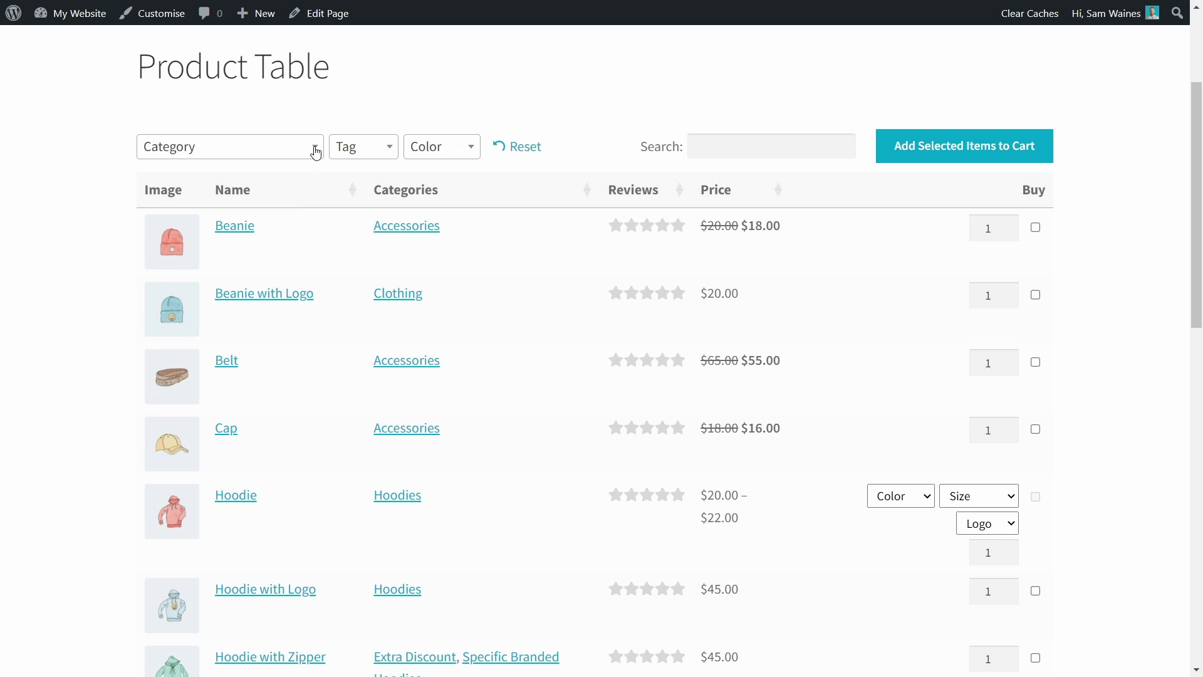
Step: Filter the product table to Clothing and search 'bea' to show the two beanies
{"action": "left_click", "coordinate": [317, 153]}
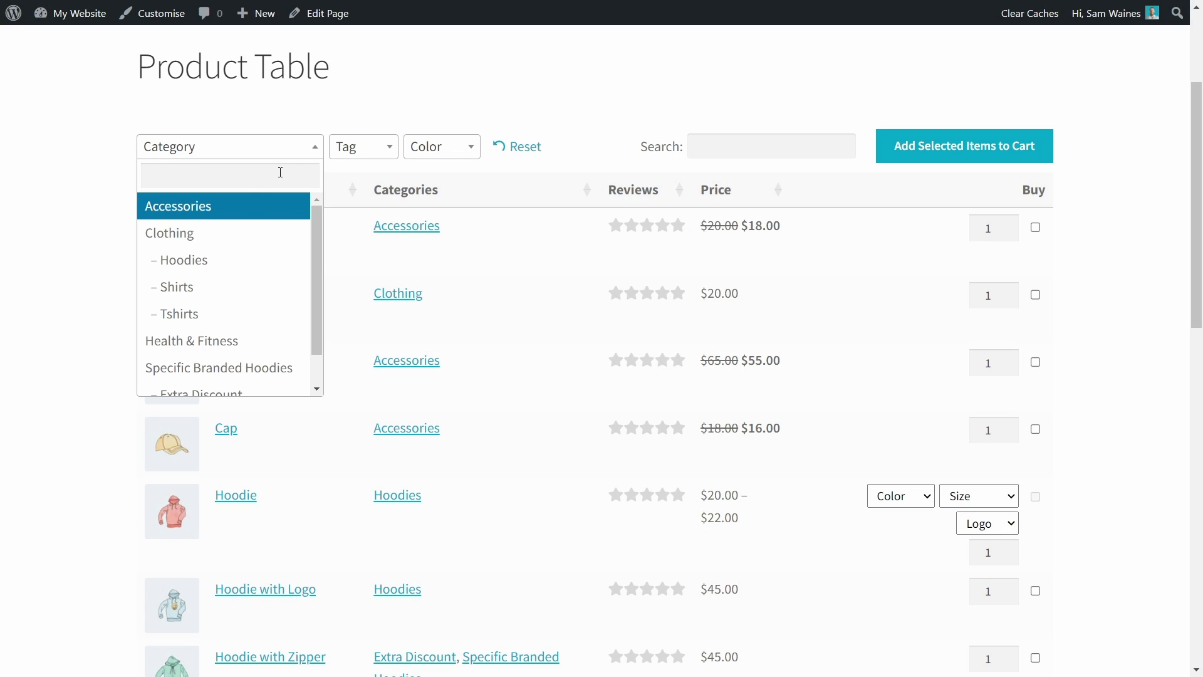
{"action": "left_click", "coordinate": [214, 234]}
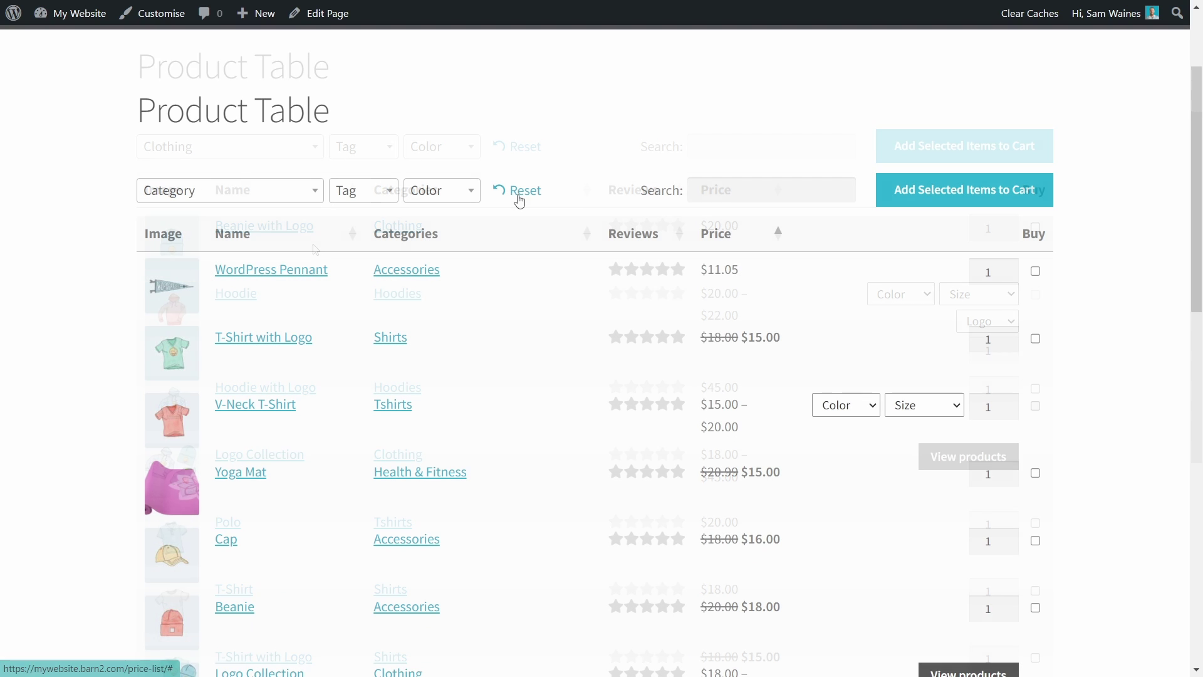
{"action": "left_click", "coordinate": [740, 190]}
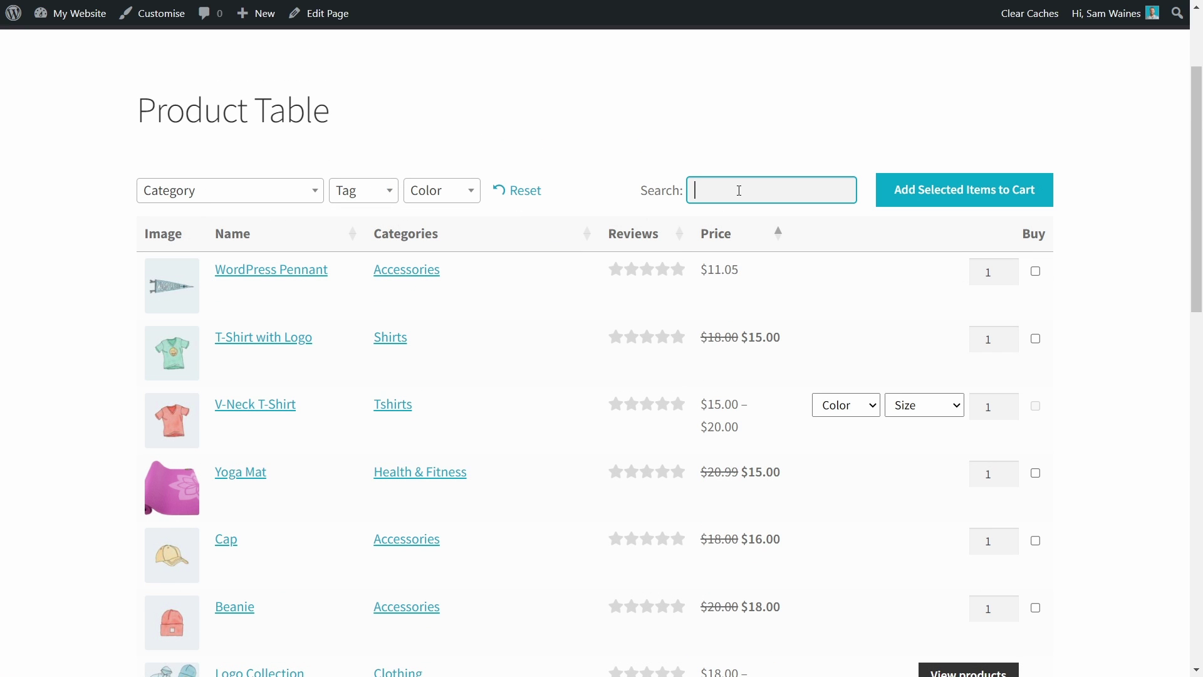
{"action": "type", "text": "bea"}
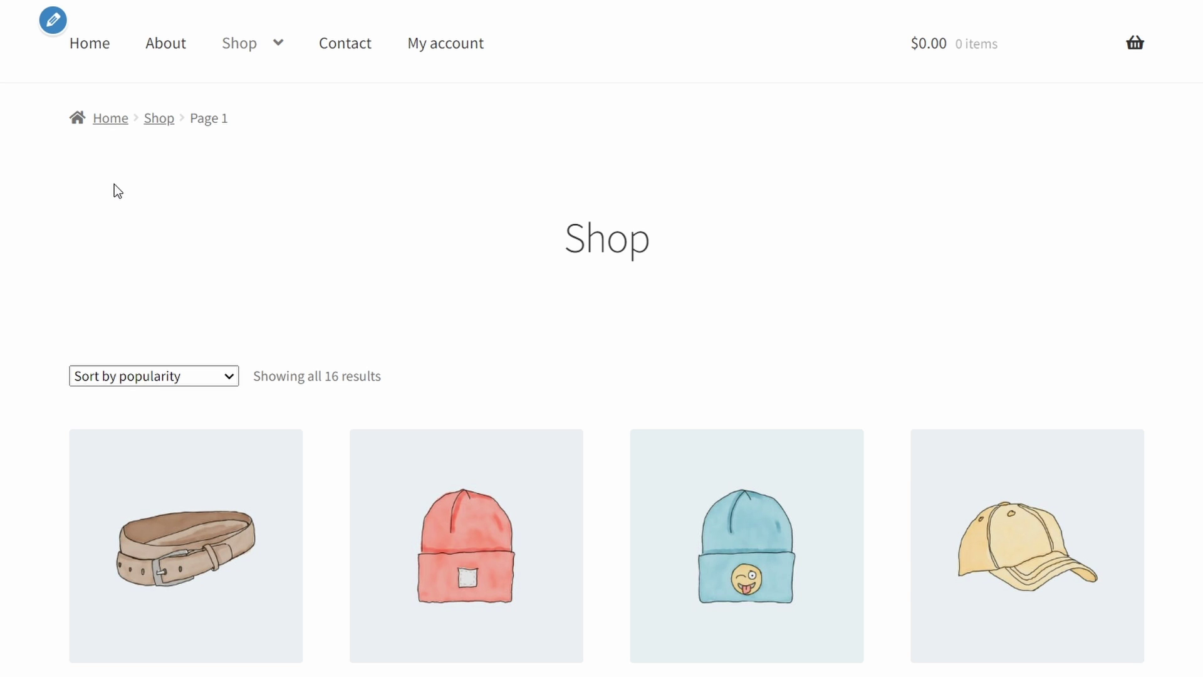
{"action": "scroll", "coordinate": [114, 184], "scroll_direction": "down", "scroll_amount": 3}
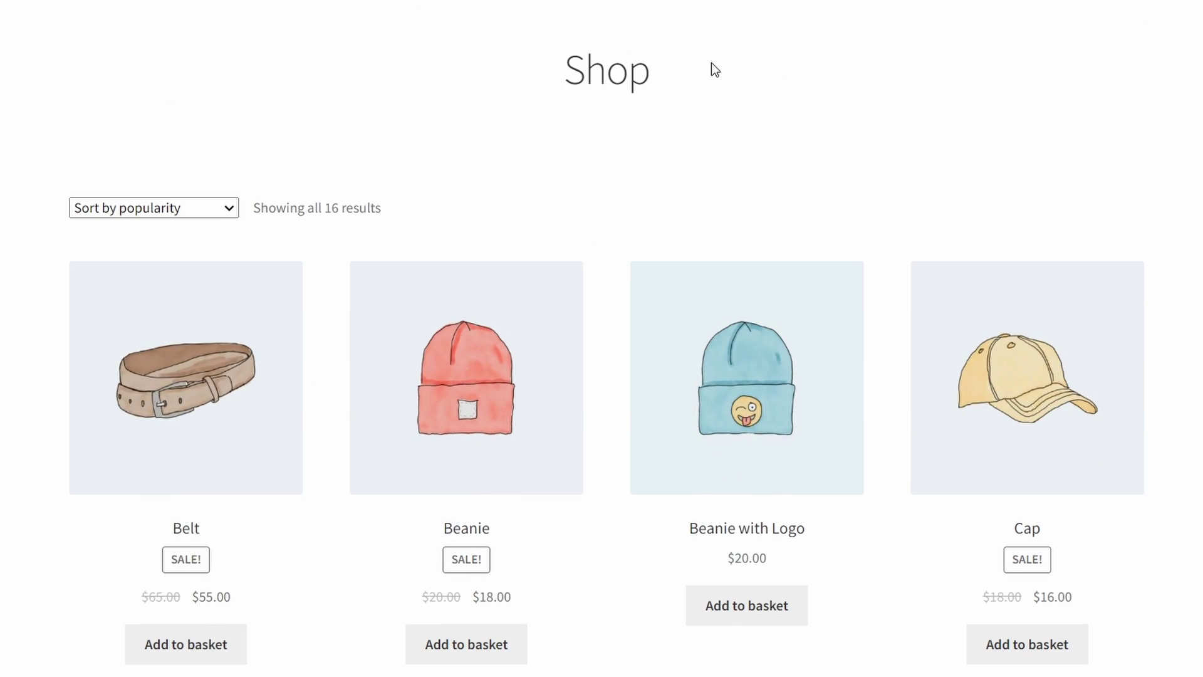
{"action": "scroll", "coordinate": [605, 339], "scroll_direction": "down", "scroll_amount": 3}
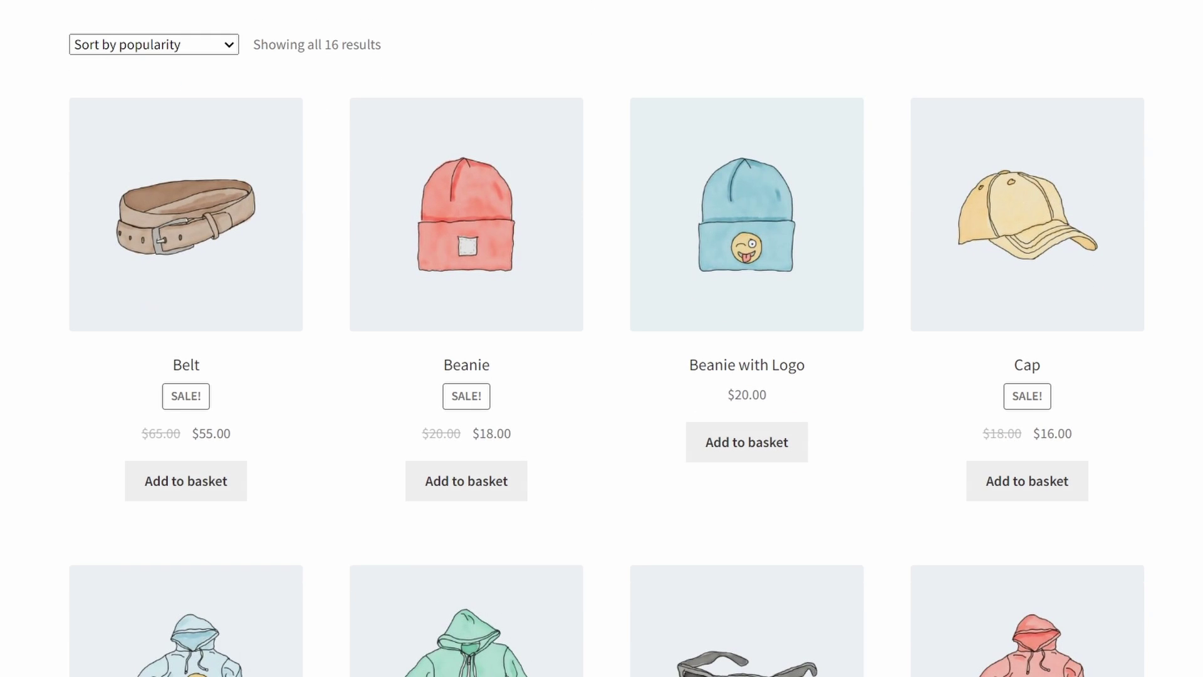
{"action": "left_click", "coordinate": [228, 43]}
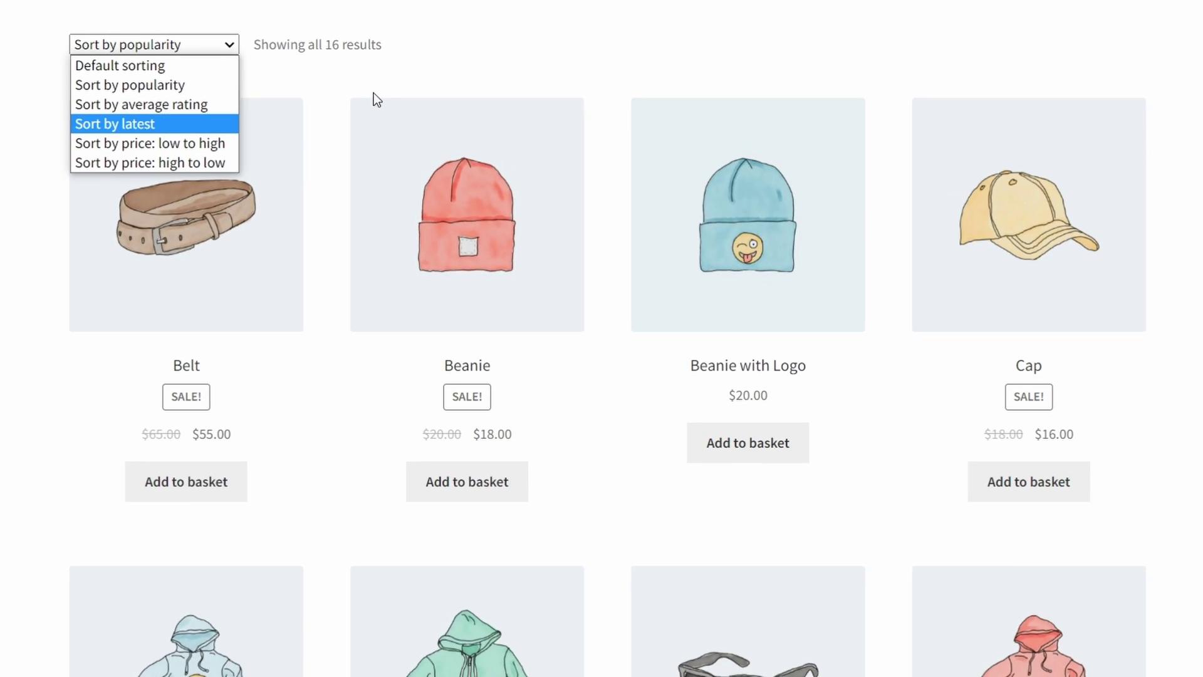
{"action": "left_click", "coordinate": [441, 96]}
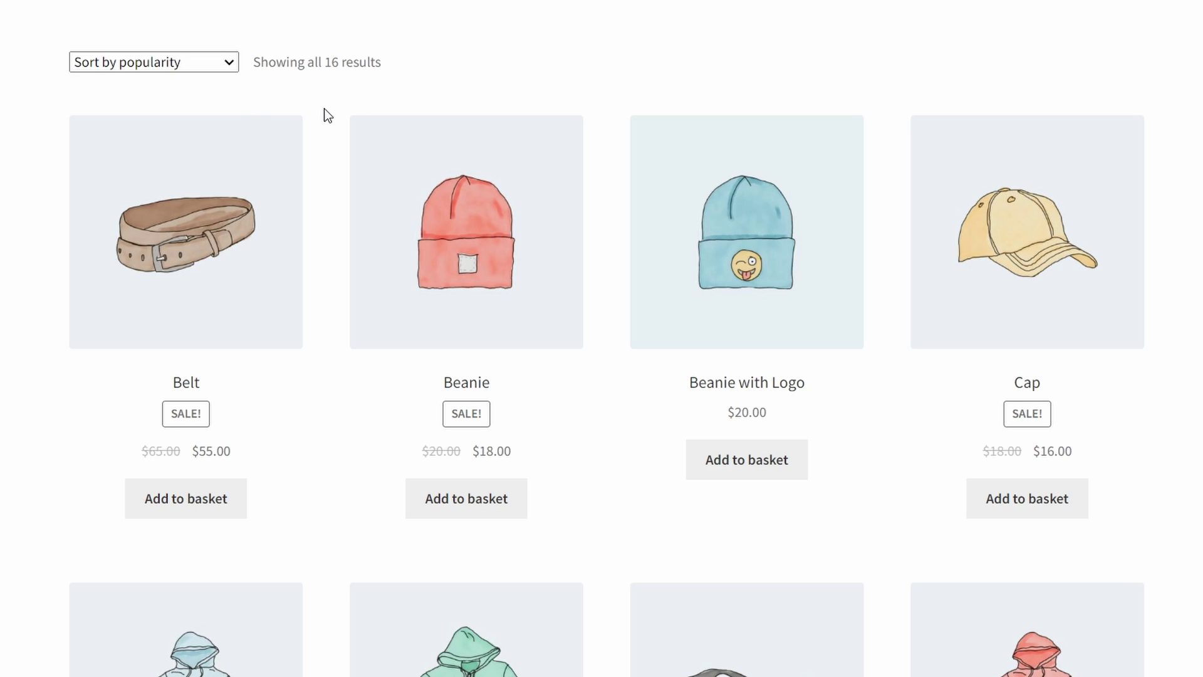
{"action": "left_click", "coordinate": [229, 63]}
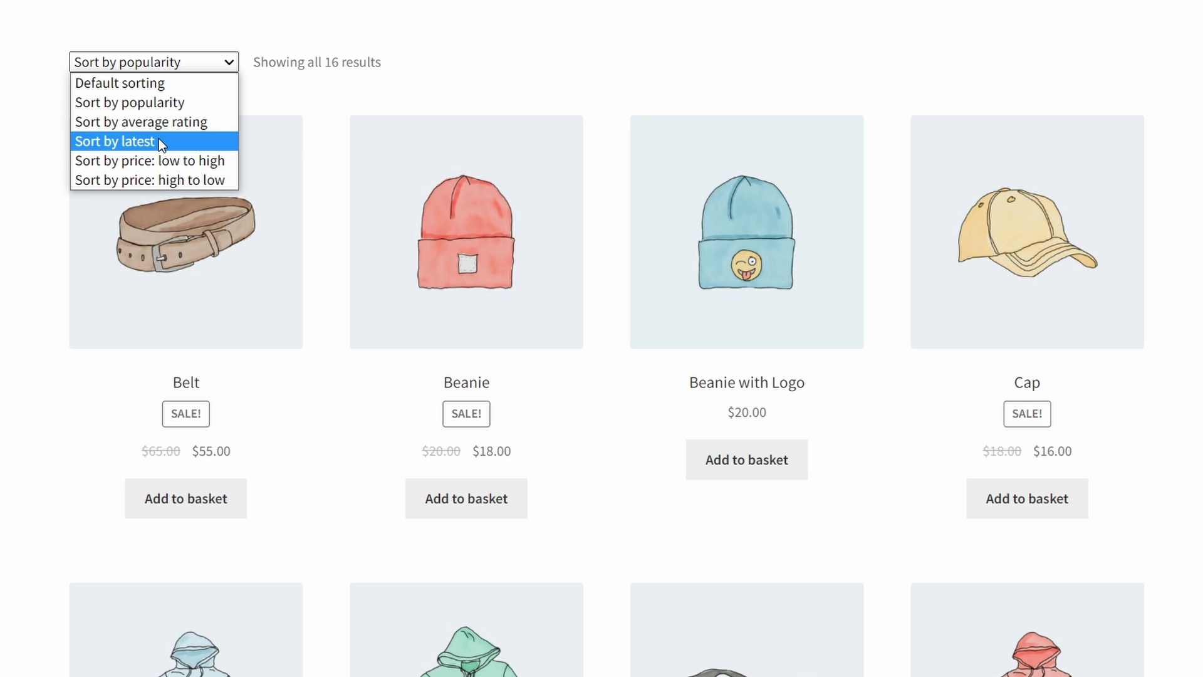
{"action": "left_click", "coordinate": [325, 110]}
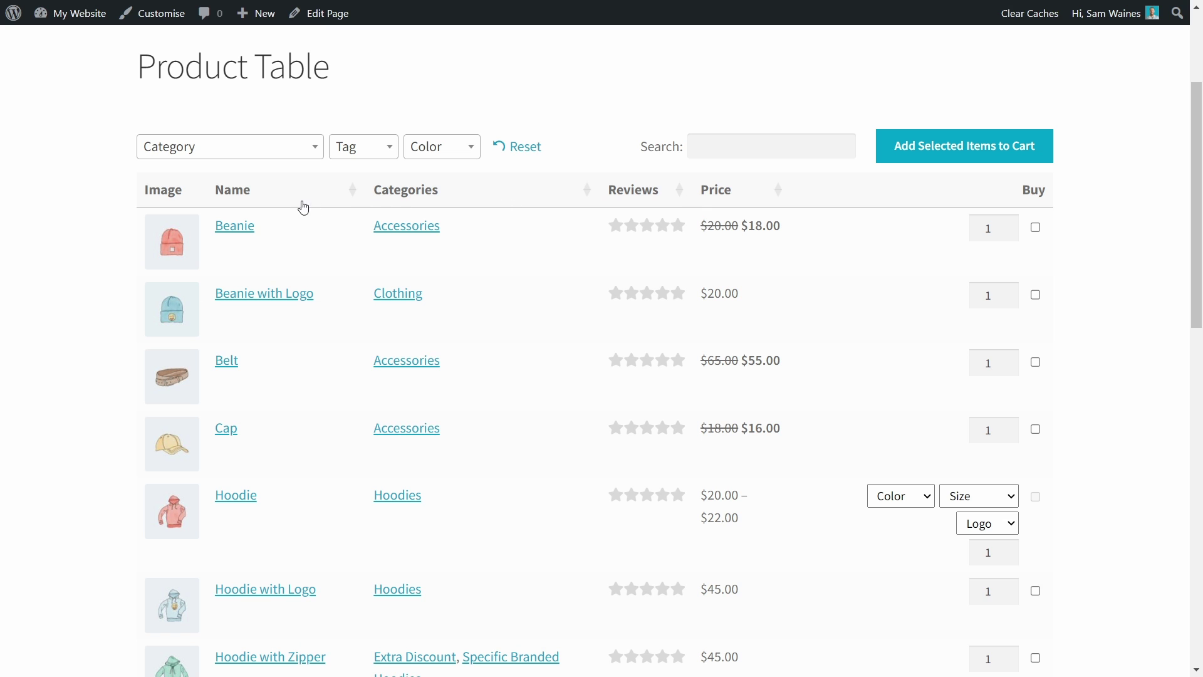
Step: Choose Clothing in the Product Table's Category filter
{"action": "left_click", "coordinate": [315, 150]}
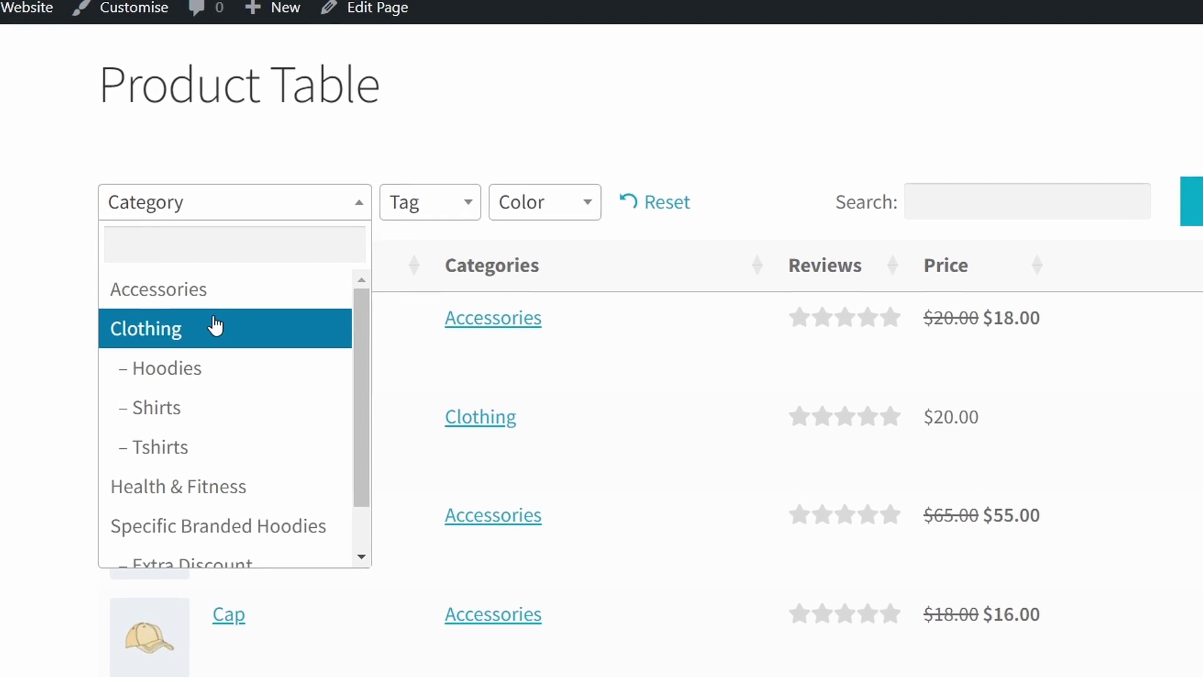
{"action": "left_click", "coordinate": [212, 308]}
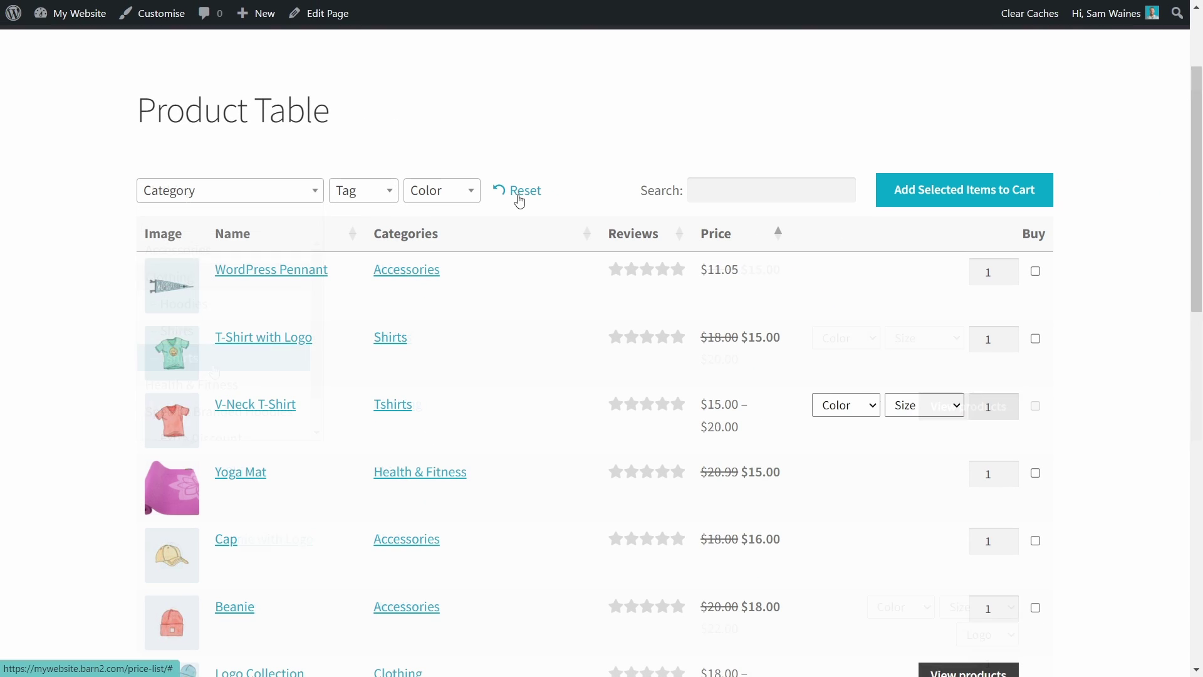
Step: Search 'bea', set Beanie quantity to 4, select Beanie with Logo, and add both to cart
{"action": "left_click", "coordinate": [739, 191]}
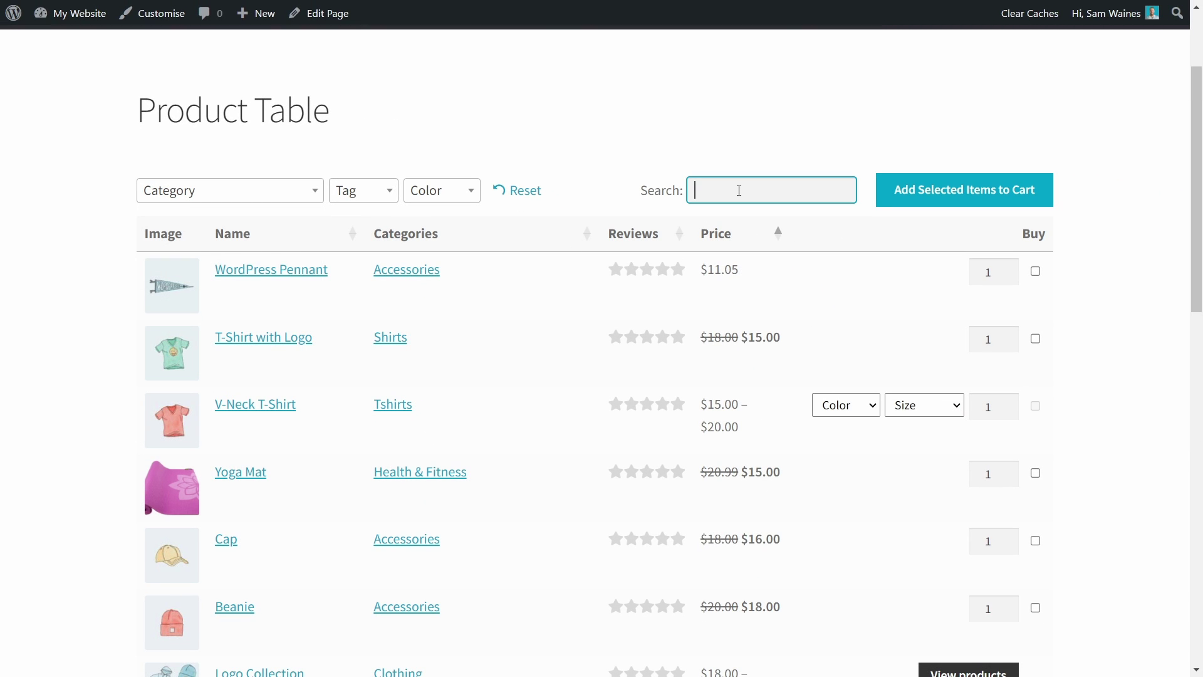
{"action": "type", "text": "bean"}
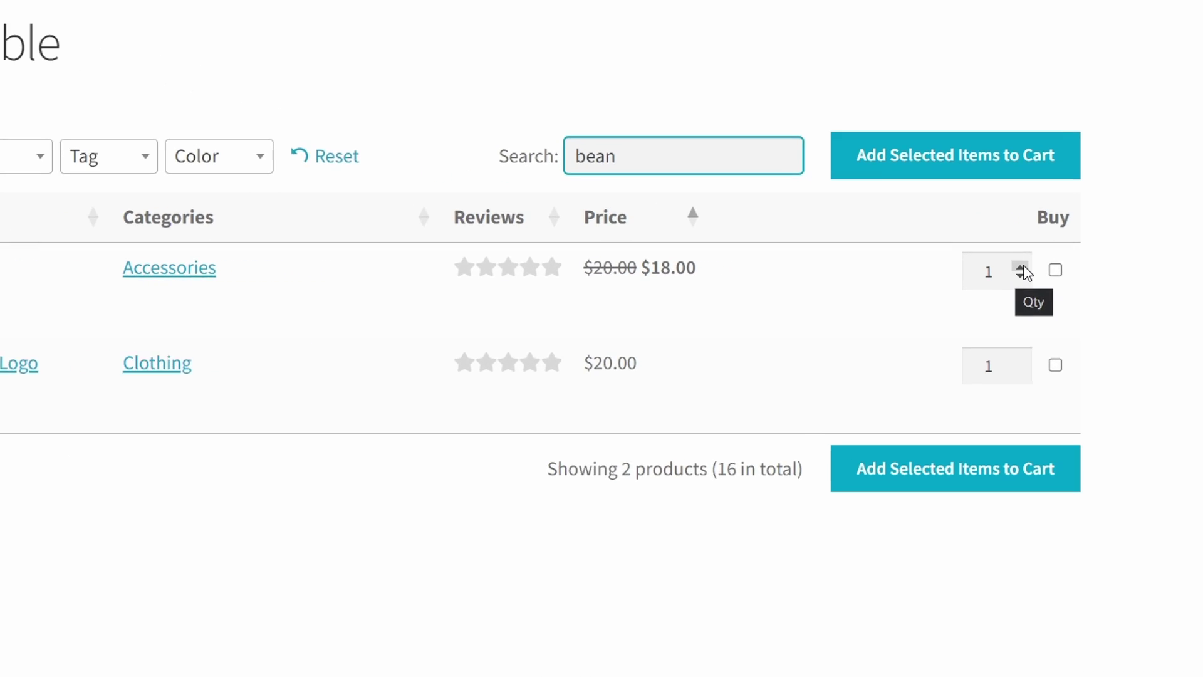
{"action": "left_click", "coordinate": [1021, 267]}
{"action": "left_click", "coordinate": [1021, 267]}
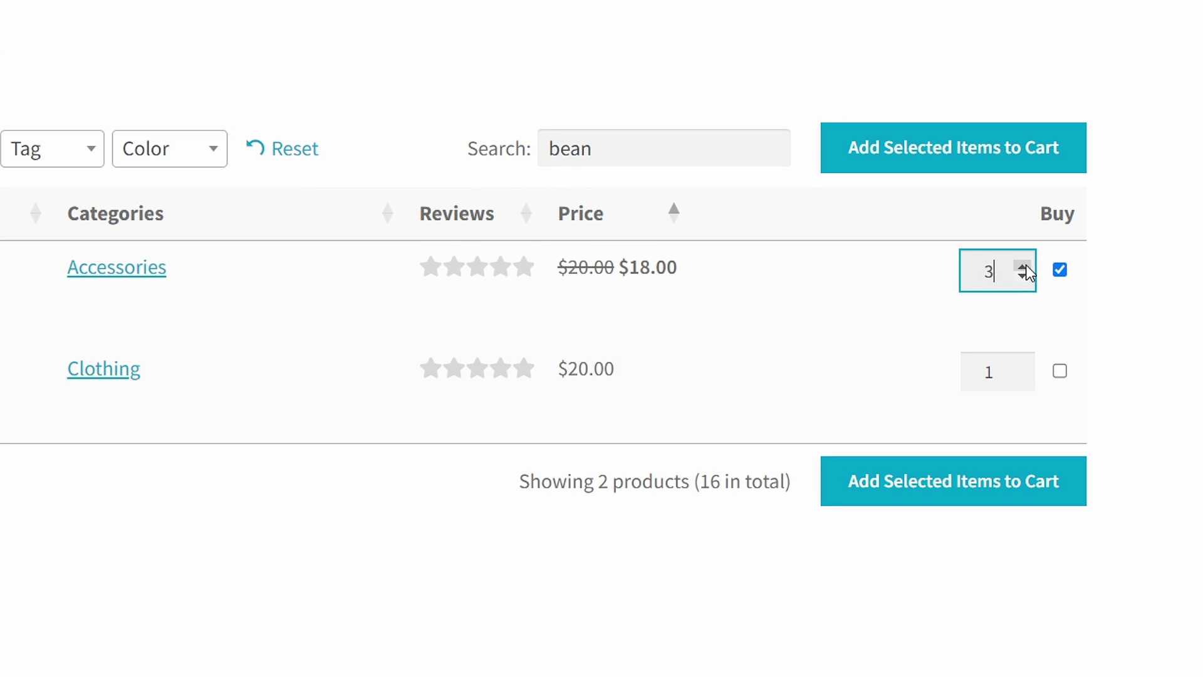
{"action": "left_click", "coordinate": [1021, 267]}
{"action": "left_click", "coordinate": [1060, 371]}
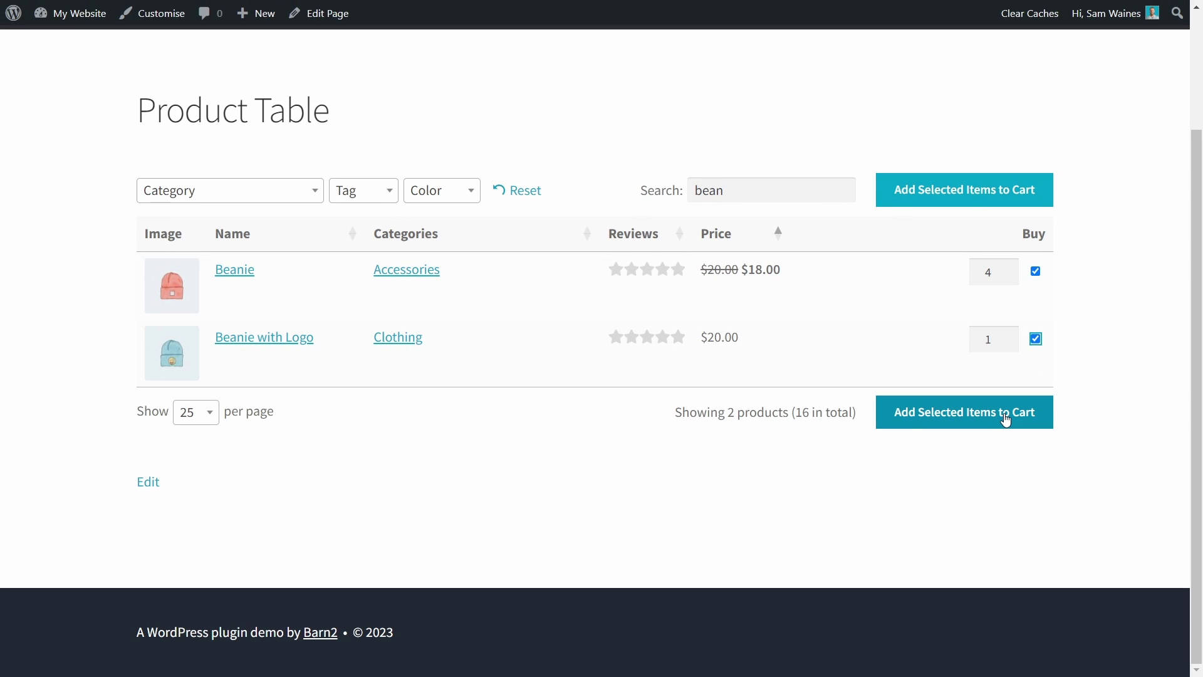
{"action": "left_click", "coordinate": [1005, 419]}
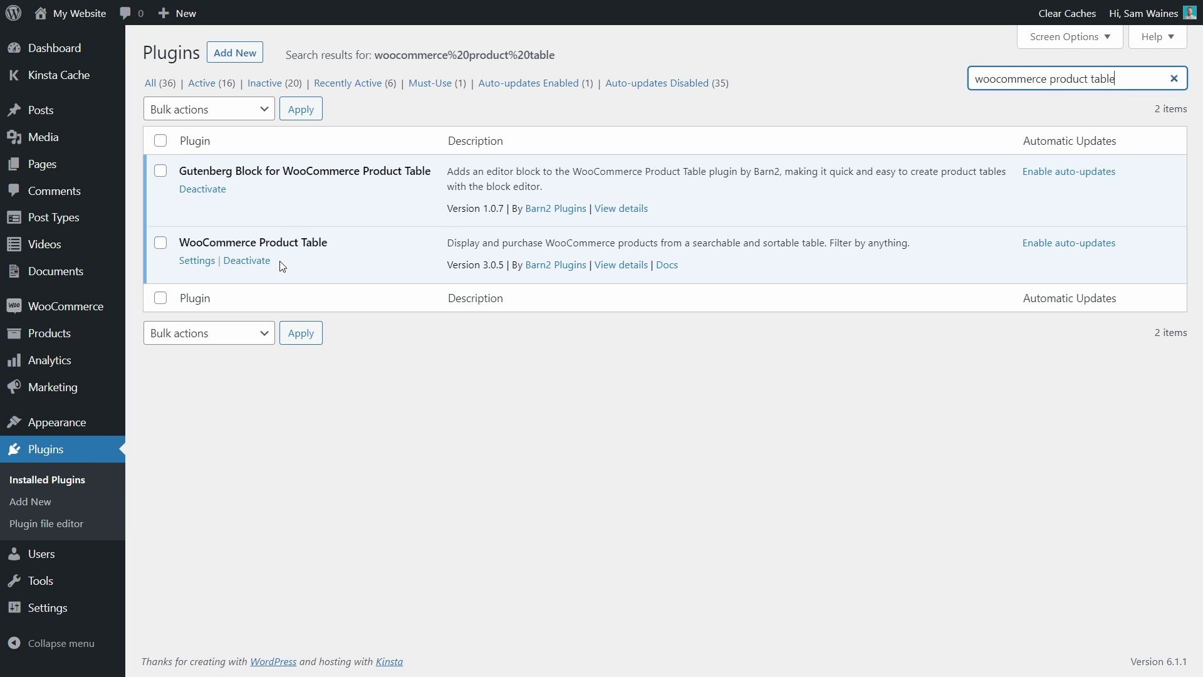
Step: Open the WooCommerce Product Table settings wizard from the Plugins pages
{"action": "left_click", "coordinate": [246, 56]}
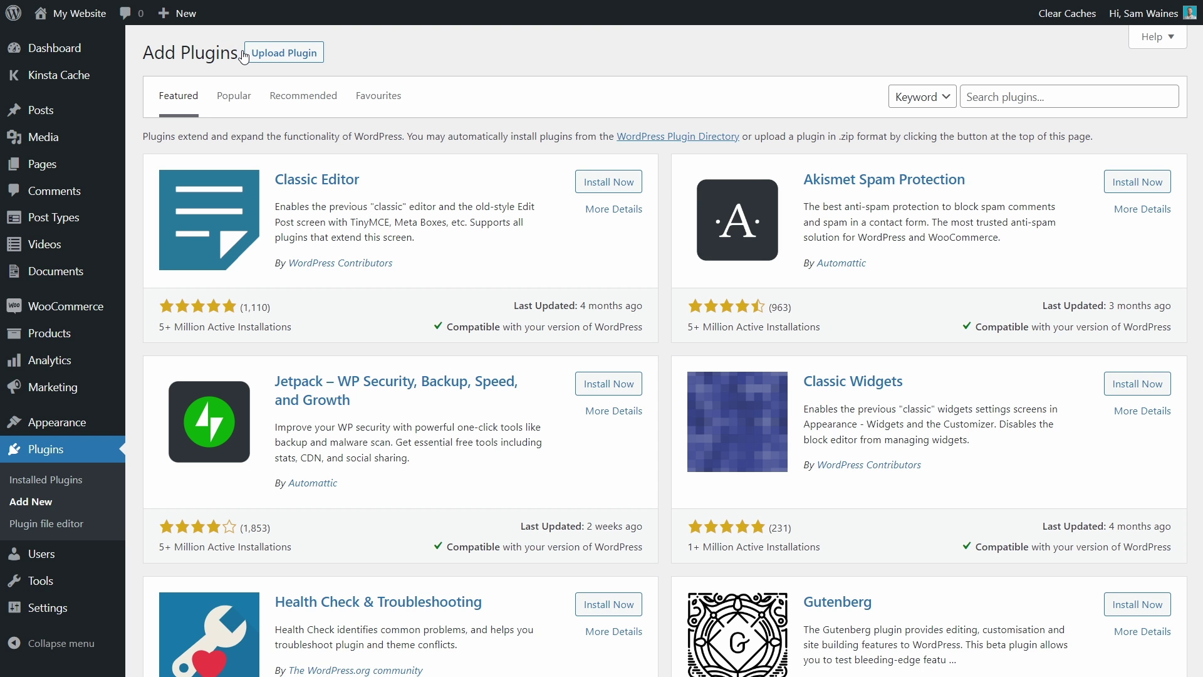
{"action": "left_click", "coordinate": [260, 55]}
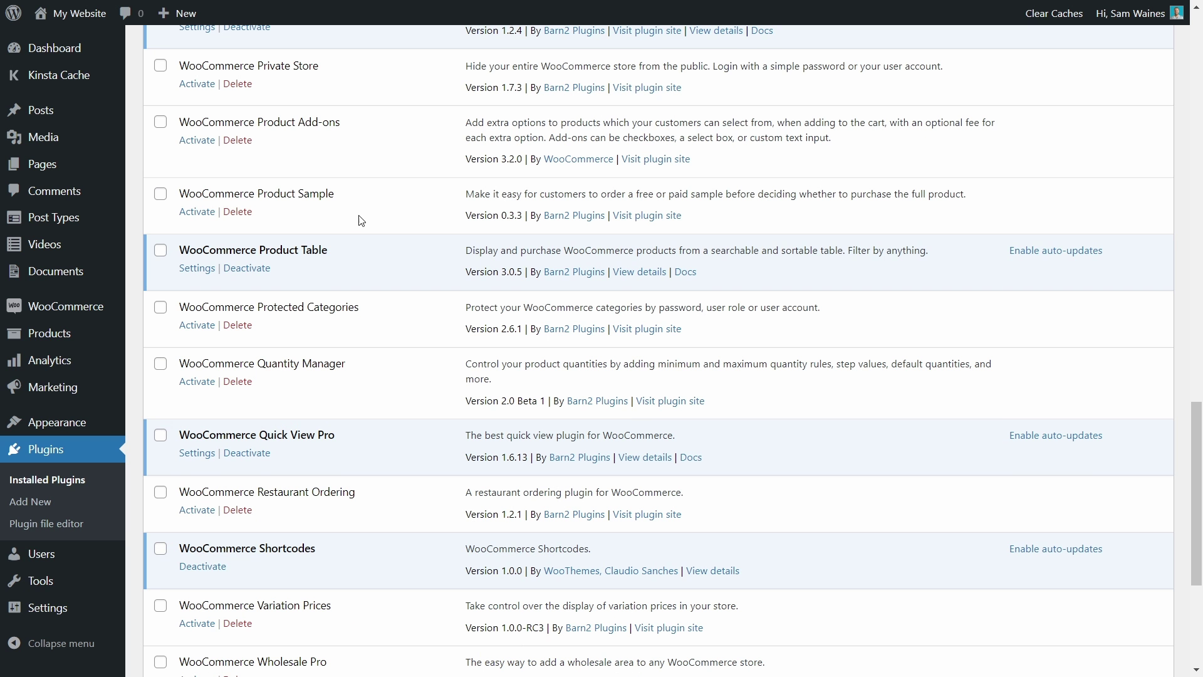
{"action": "left_click", "coordinate": [199, 269]}
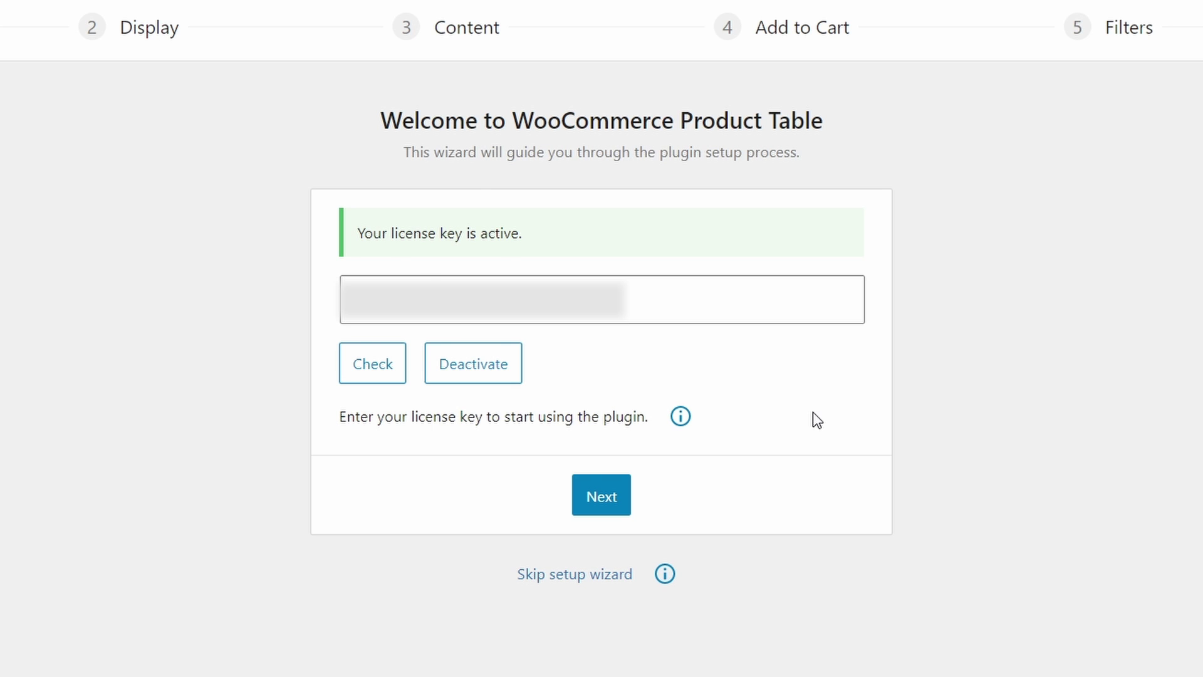
Step: Enable product tables on the Shop page and on product category pages
{"action": "left_click", "coordinate": [622, 494]}
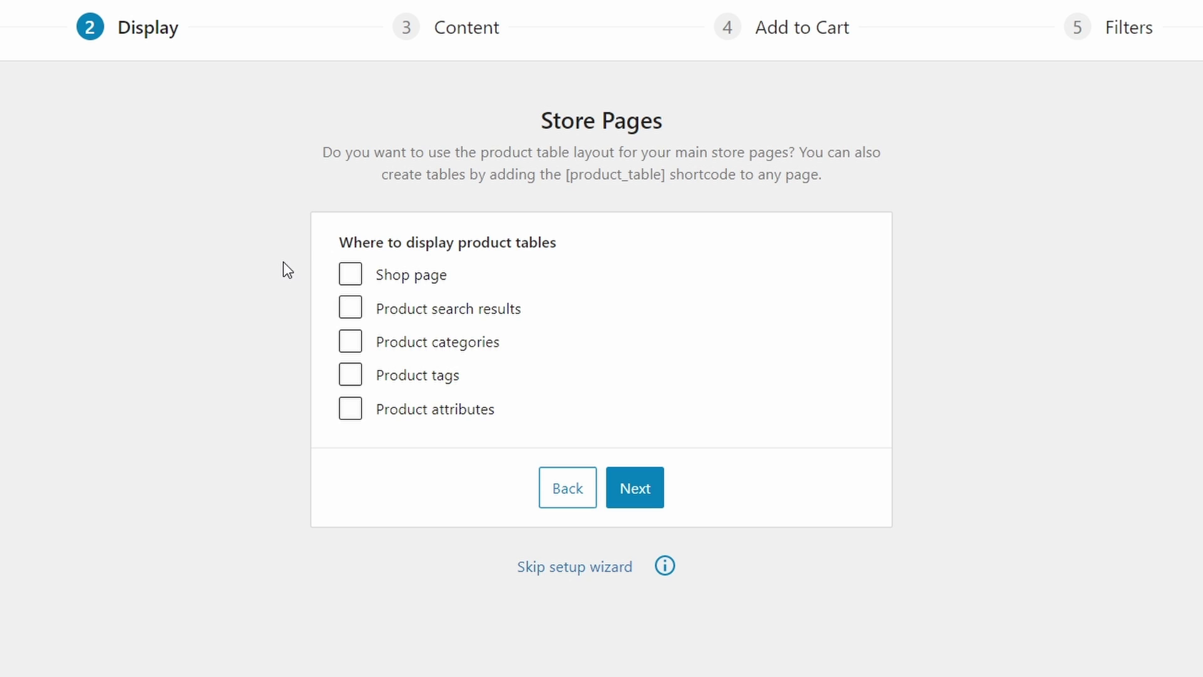
{"action": "left_click", "coordinate": [354, 280]}
{"action": "left_click", "coordinate": [349, 341]}
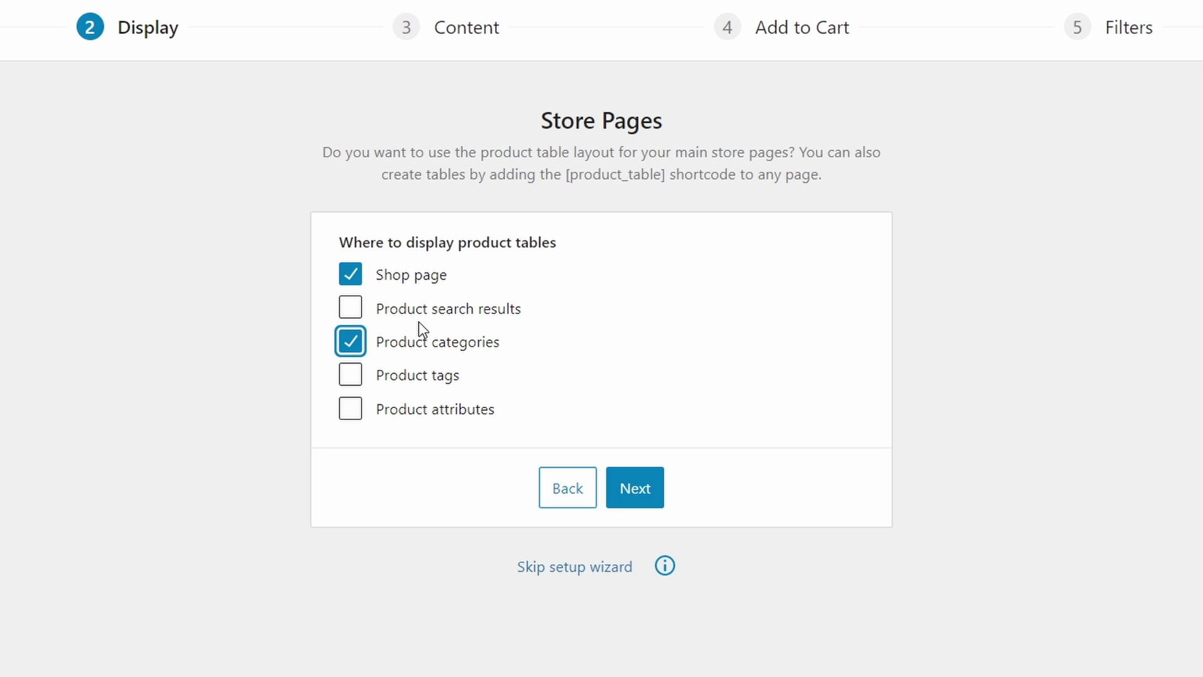
{"action": "left_click", "coordinate": [635, 488]}
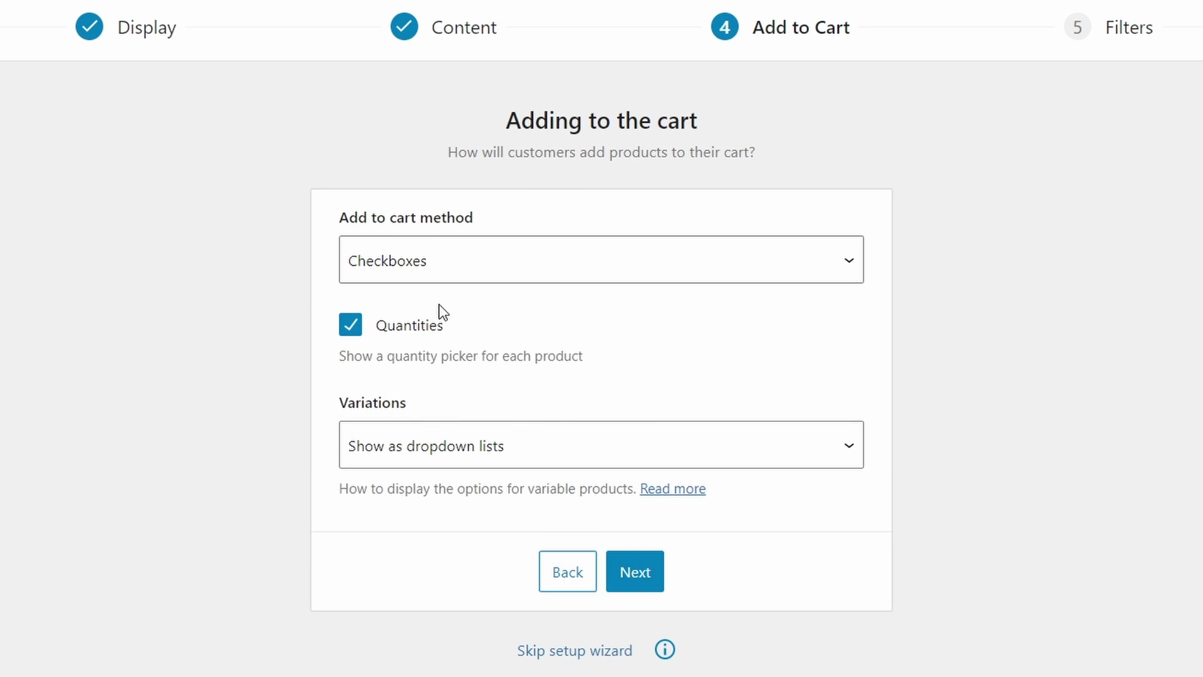
Step: Keep Checkboxes add-to-cart, dropdown variations, and Custom product filters in the wizard
{"action": "left_click", "coordinate": [567, 268]}
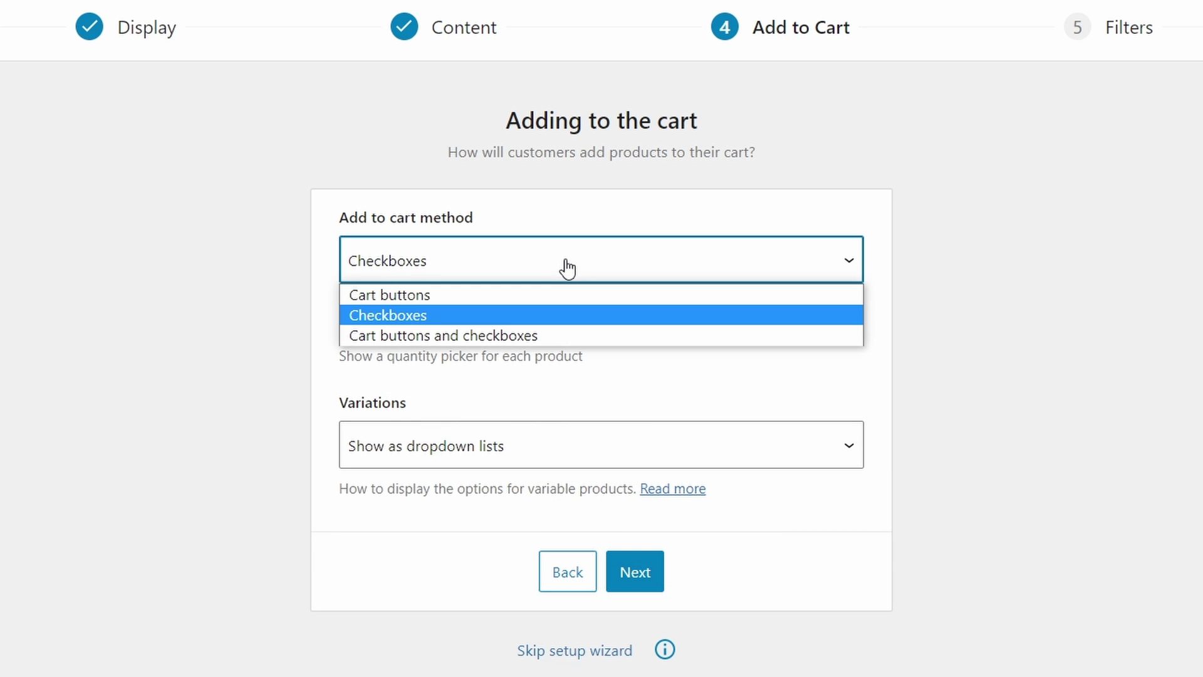
{"action": "left_click", "coordinate": [428, 317]}
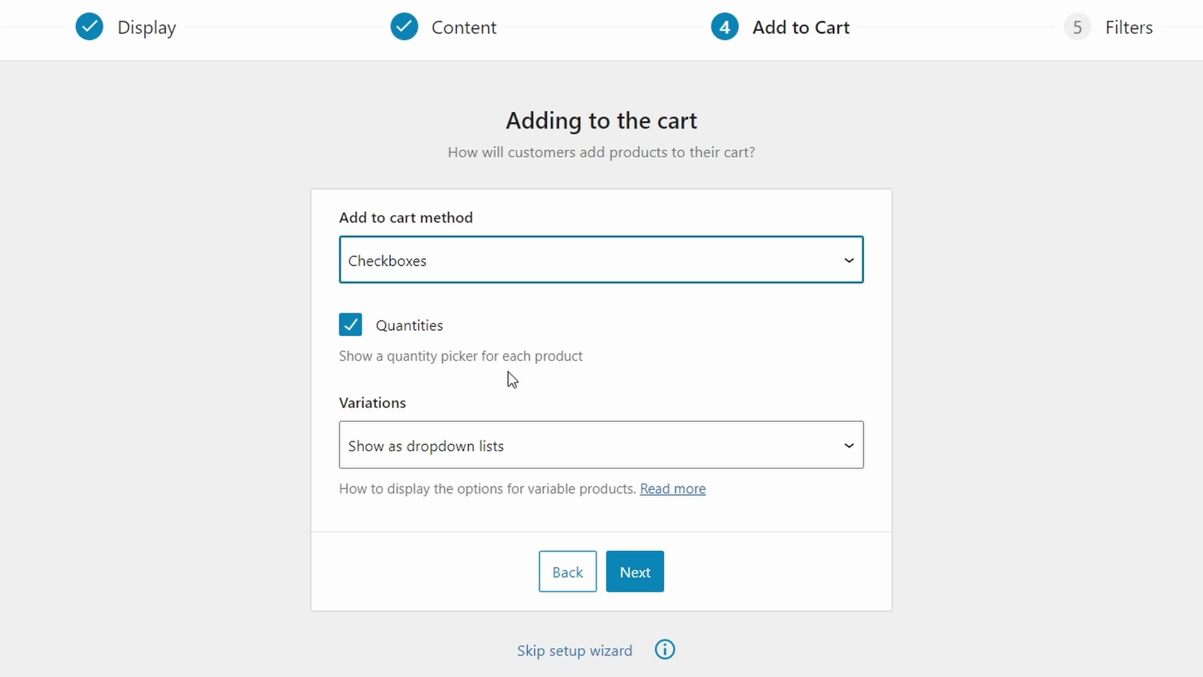
{"action": "left_click", "coordinate": [584, 449]}
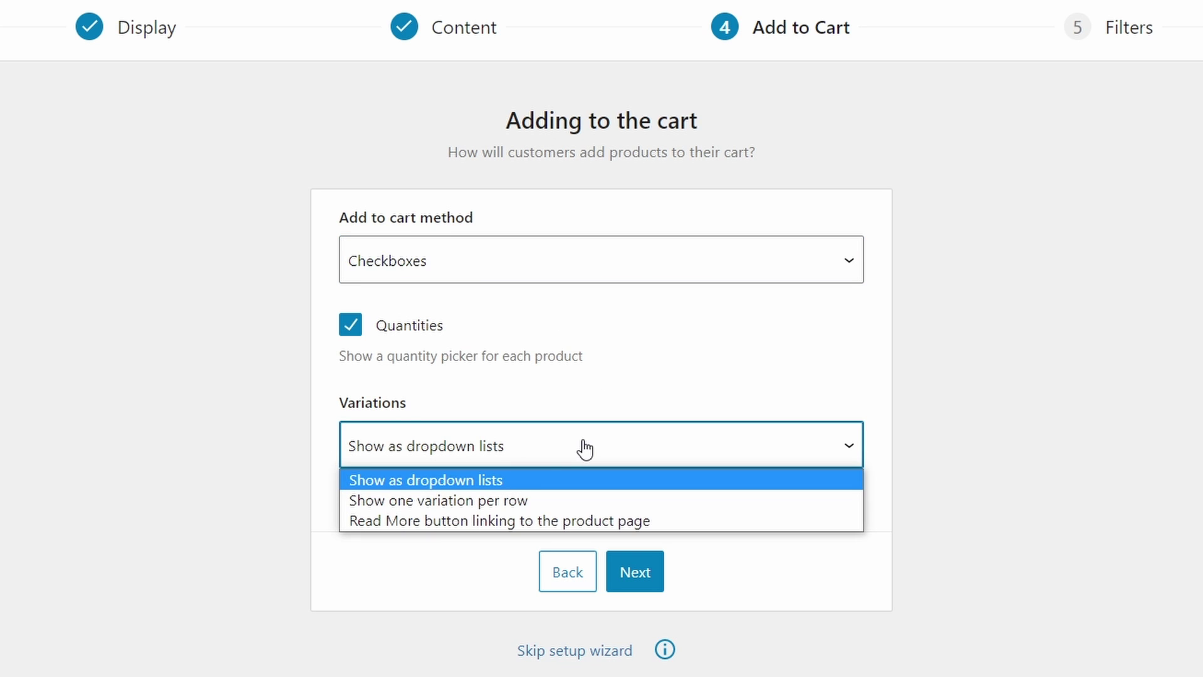
{"action": "left_click", "coordinate": [511, 479]}
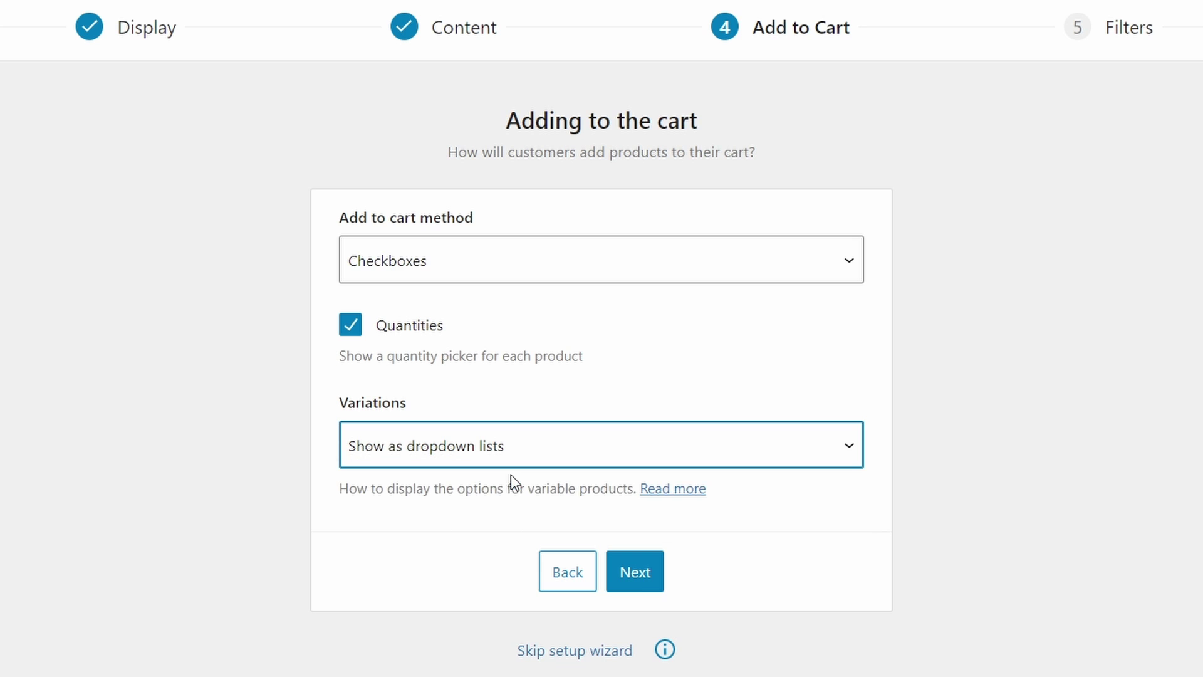
{"action": "left_click", "coordinate": [636, 573]}
{"action": "left_click", "coordinate": [528, 306]}
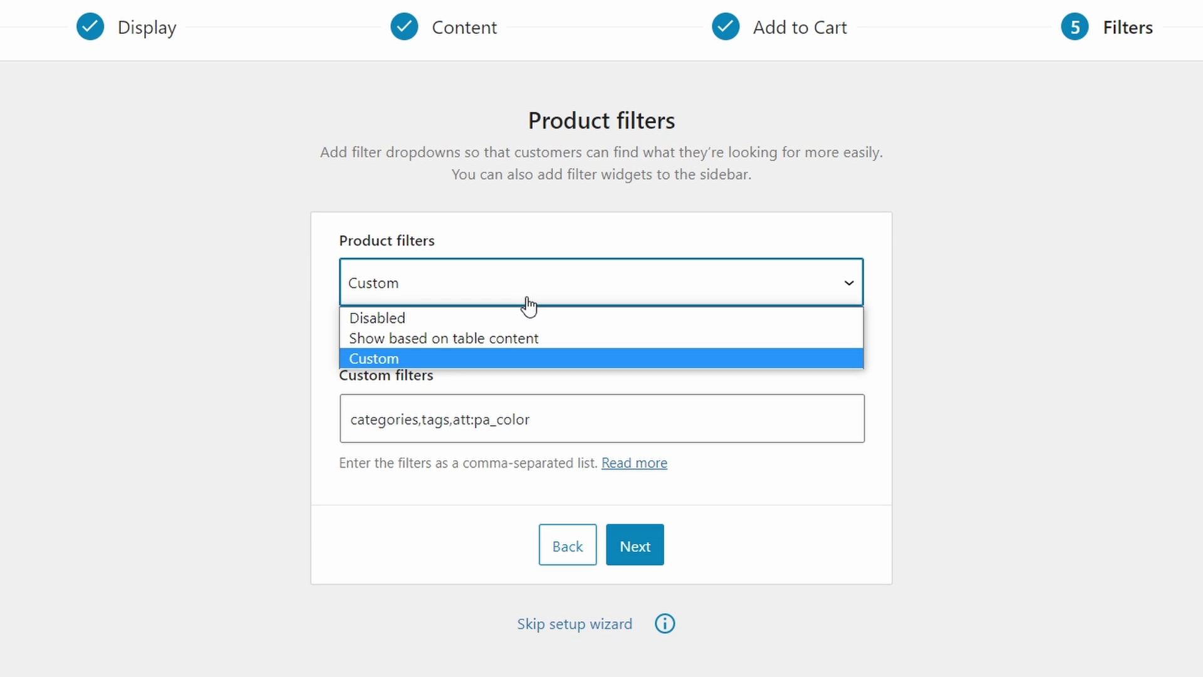
{"action": "left_click", "coordinate": [455, 359]}
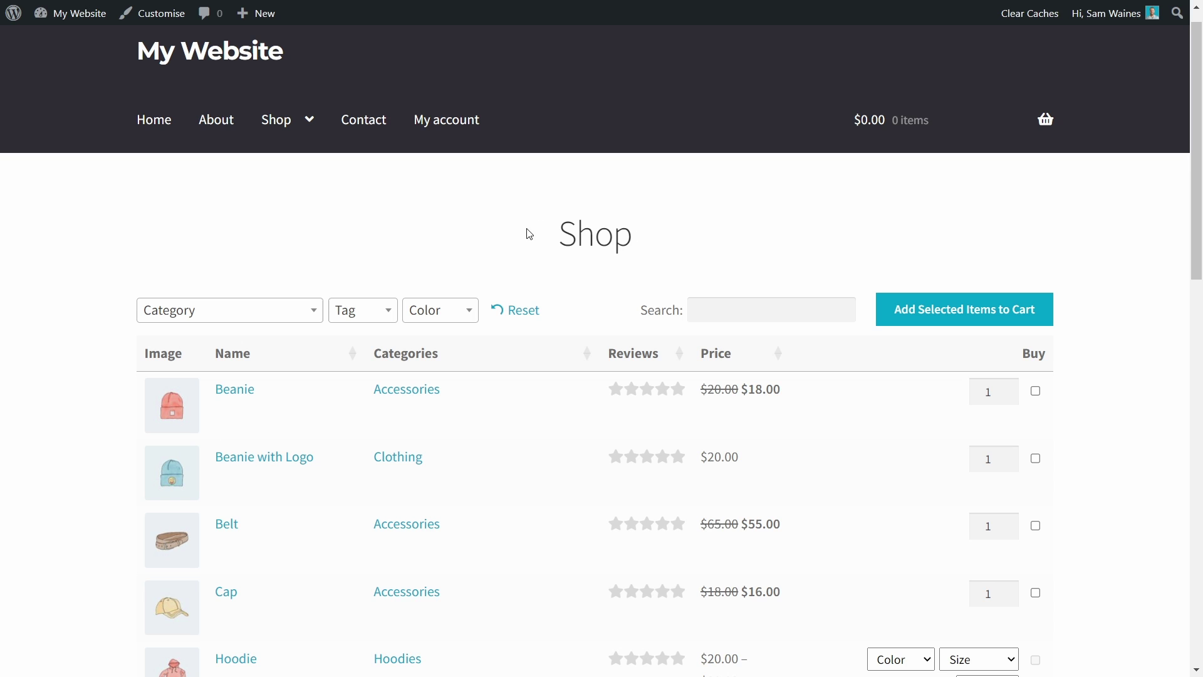
Step: Scroll through the Shop page's product table, then return to the table settings tab
{"action": "scroll", "coordinate": [1090, 252], "scroll_direction": "down", "scroll_amount": 2}
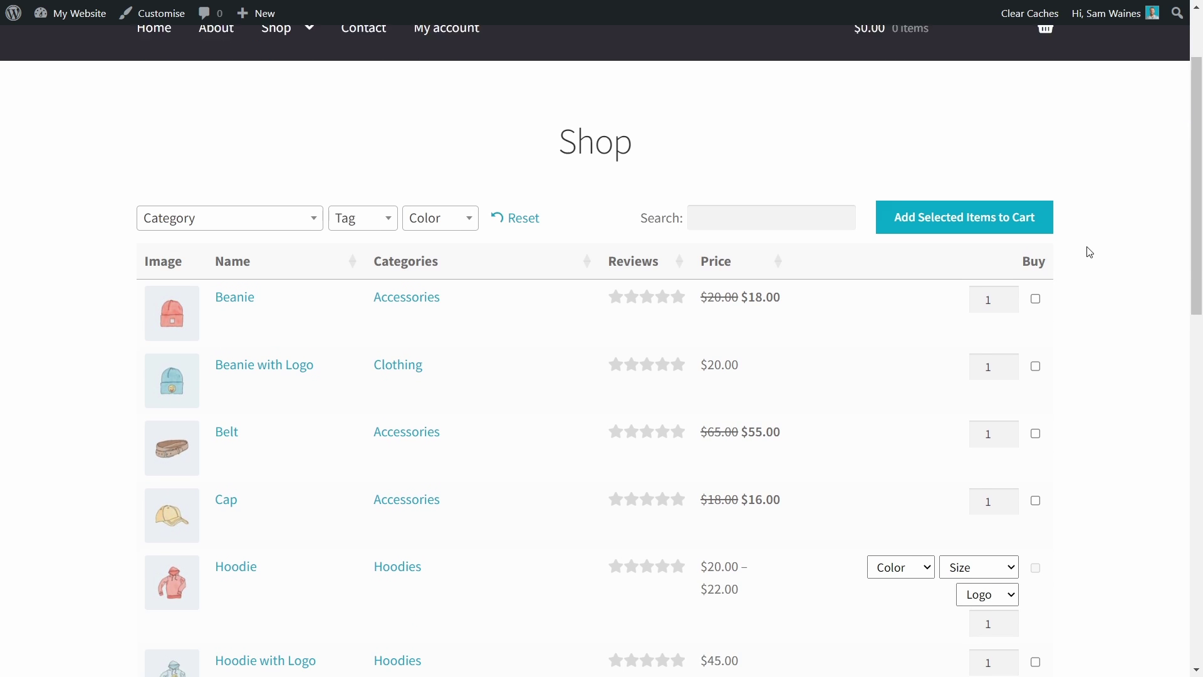
{"action": "scroll", "coordinate": [1090, 251], "scroll_direction": "up", "scroll_amount": 2}
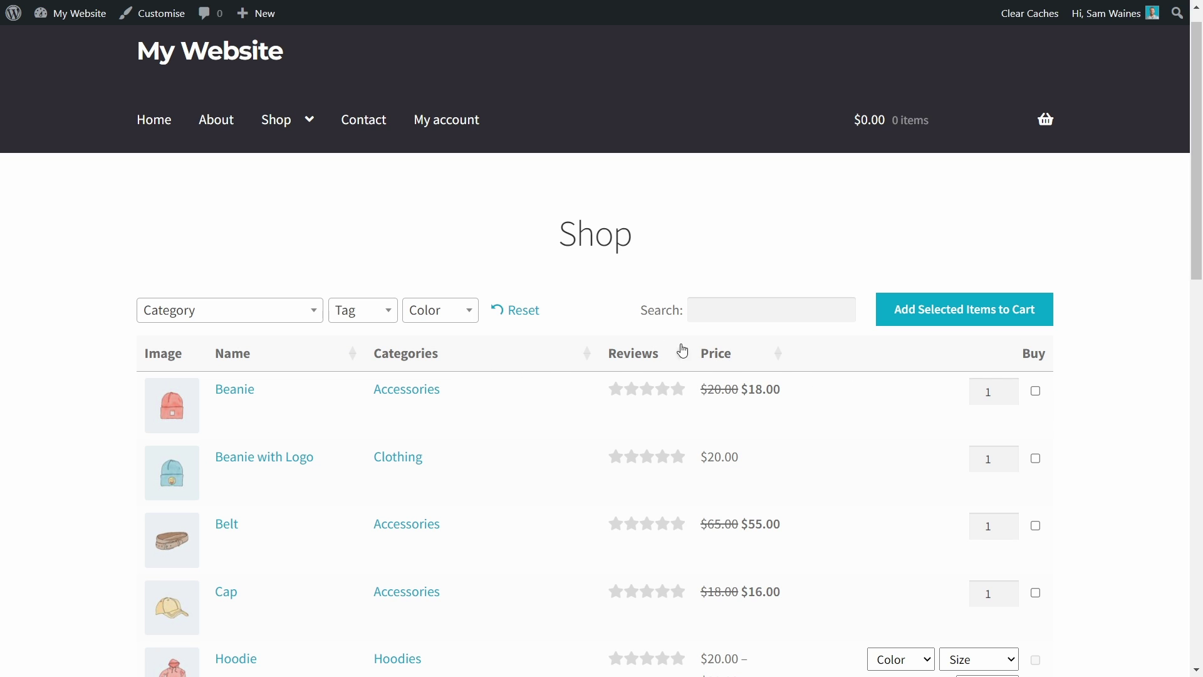
{"action": "scroll", "coordinate": [672, 379], "scroll_direction": "down", "scroll_amount": 4}
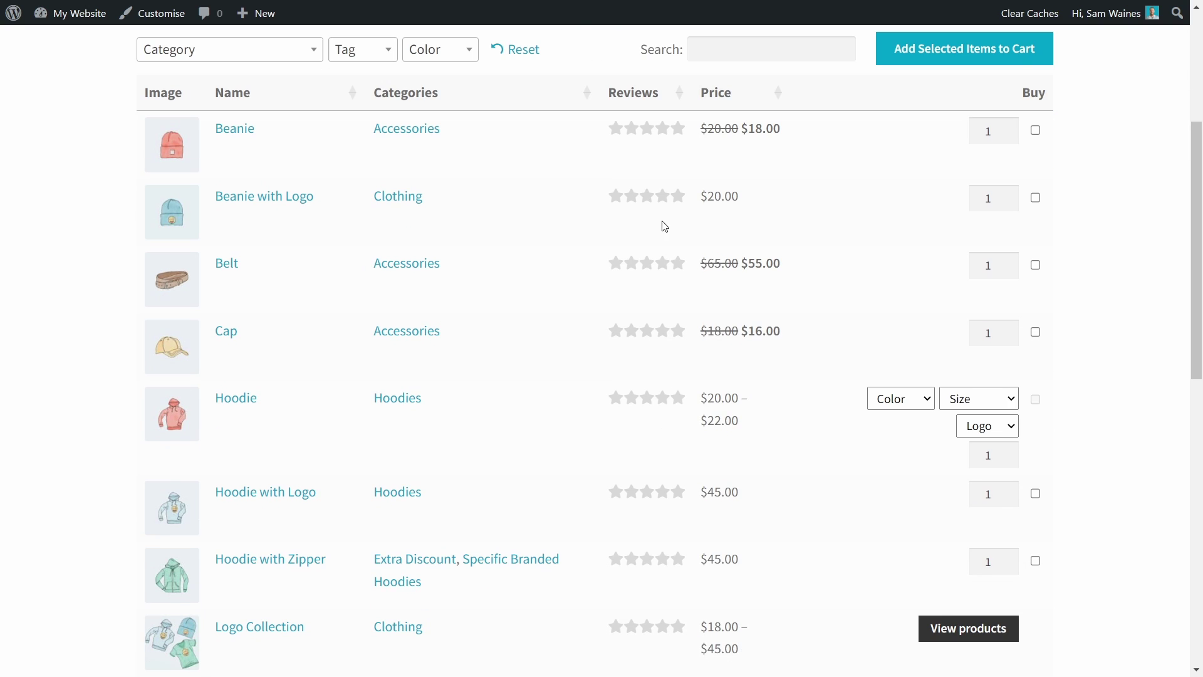
{"action": "scroll", "coordinate": [662, 466], "scroll_direction": "up", "scroll_amount": 4}
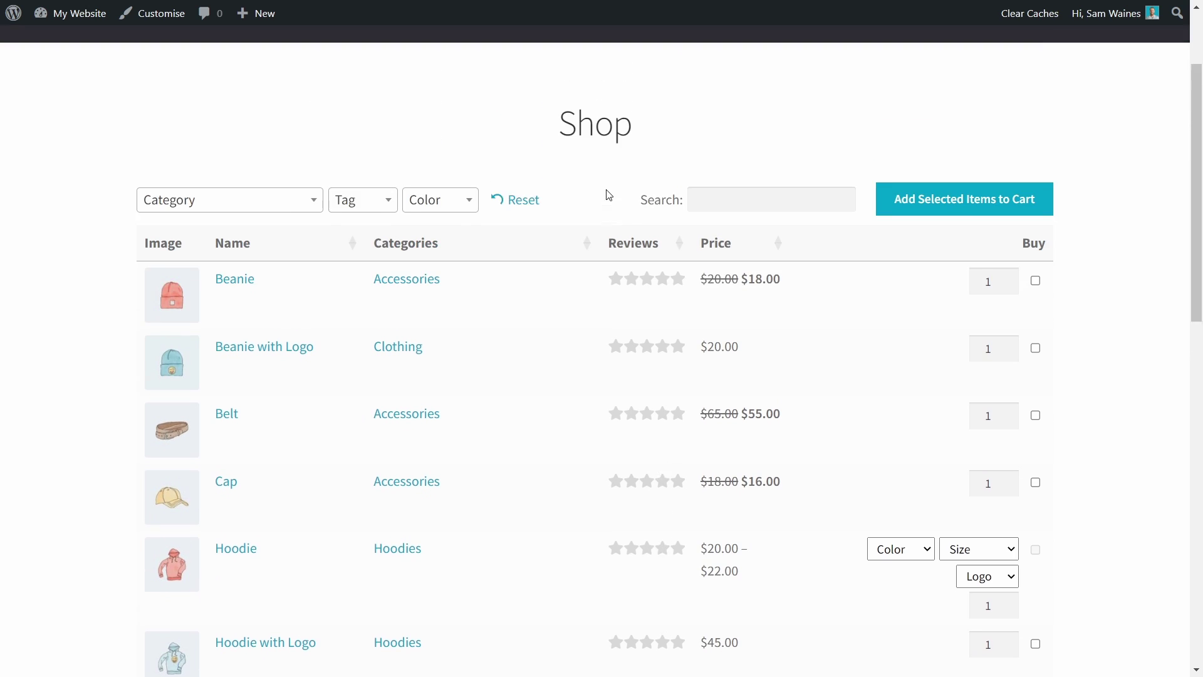
{"action": "key", "text": "ctrl+Tab"}
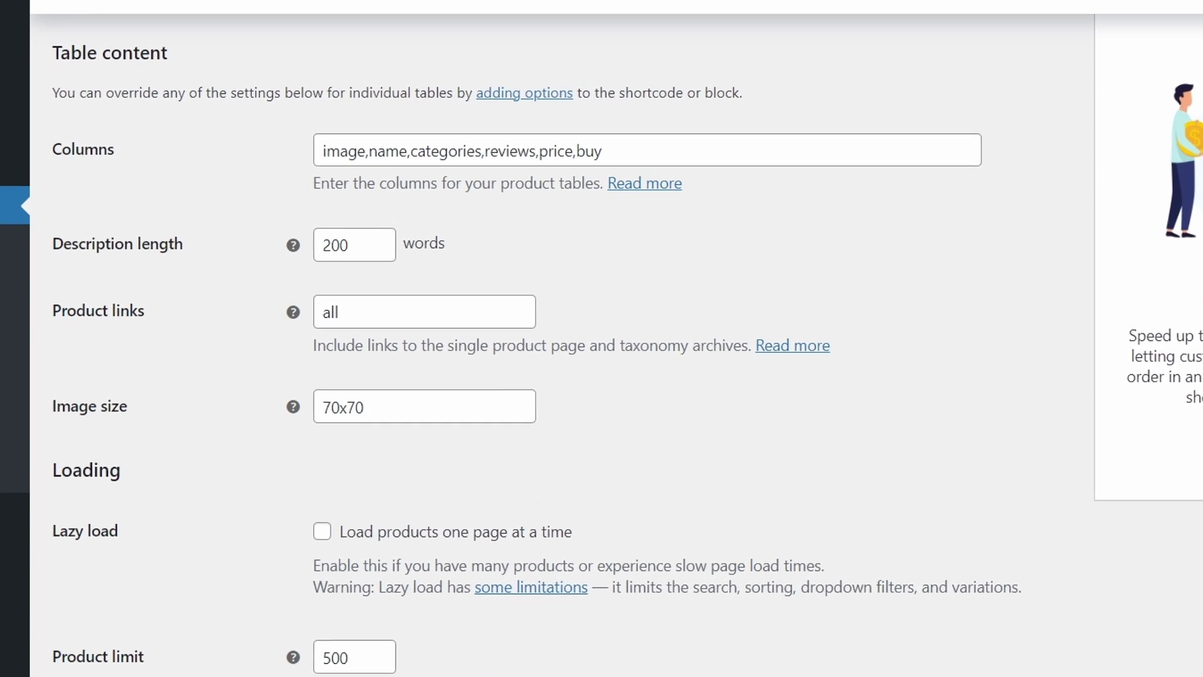
Step: Delete 'reviews' from the Table content columns list and save changes
{"action": "left_click_drag", "start_coordinate": [53, 54], "coordinate": [169, 62]}
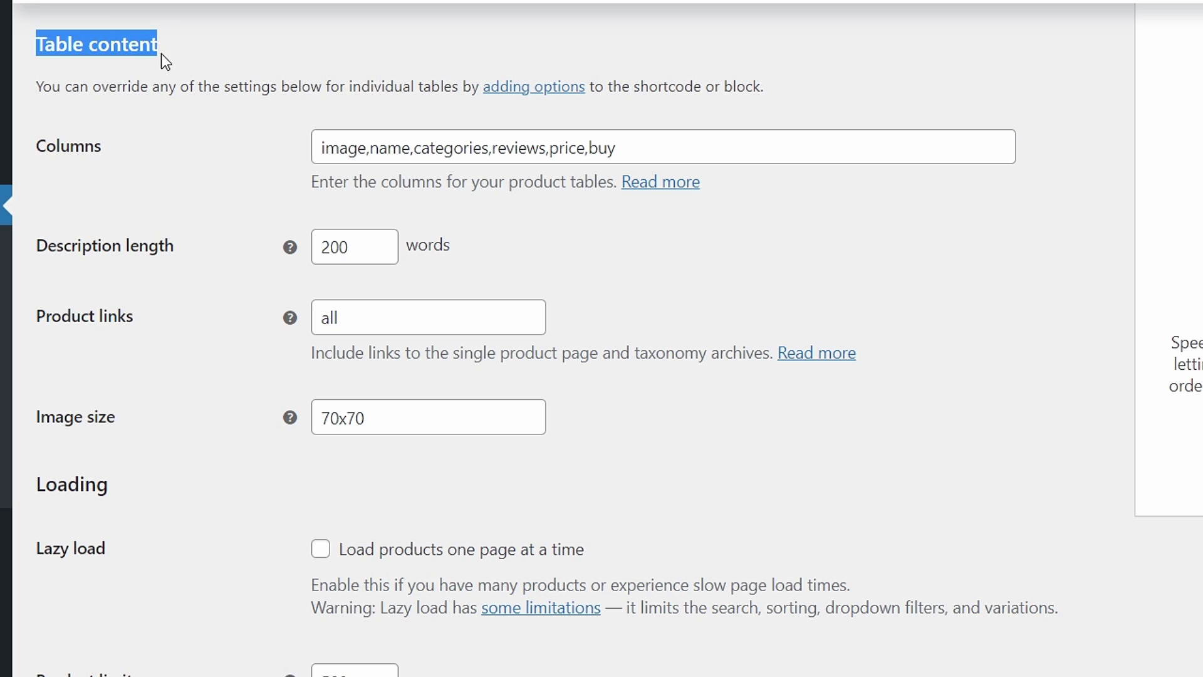
{"action": "left_click", "coordinate": [259, 88]}
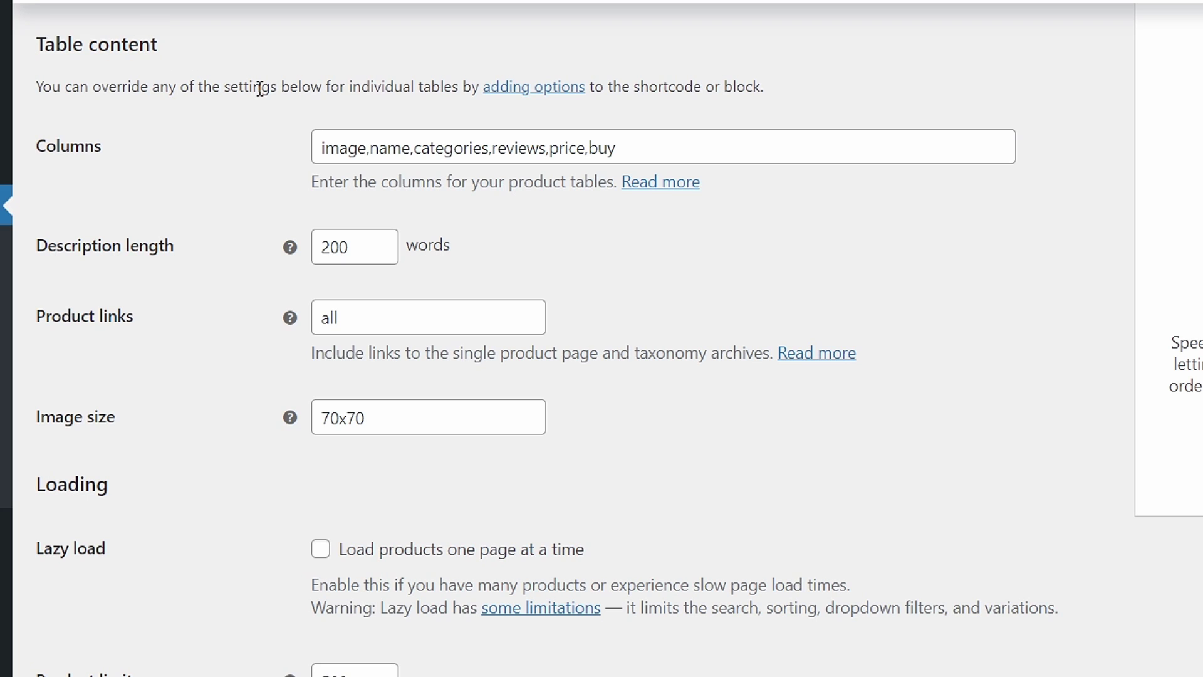
{"action": "left_click", "coordinate": [495, 150]}
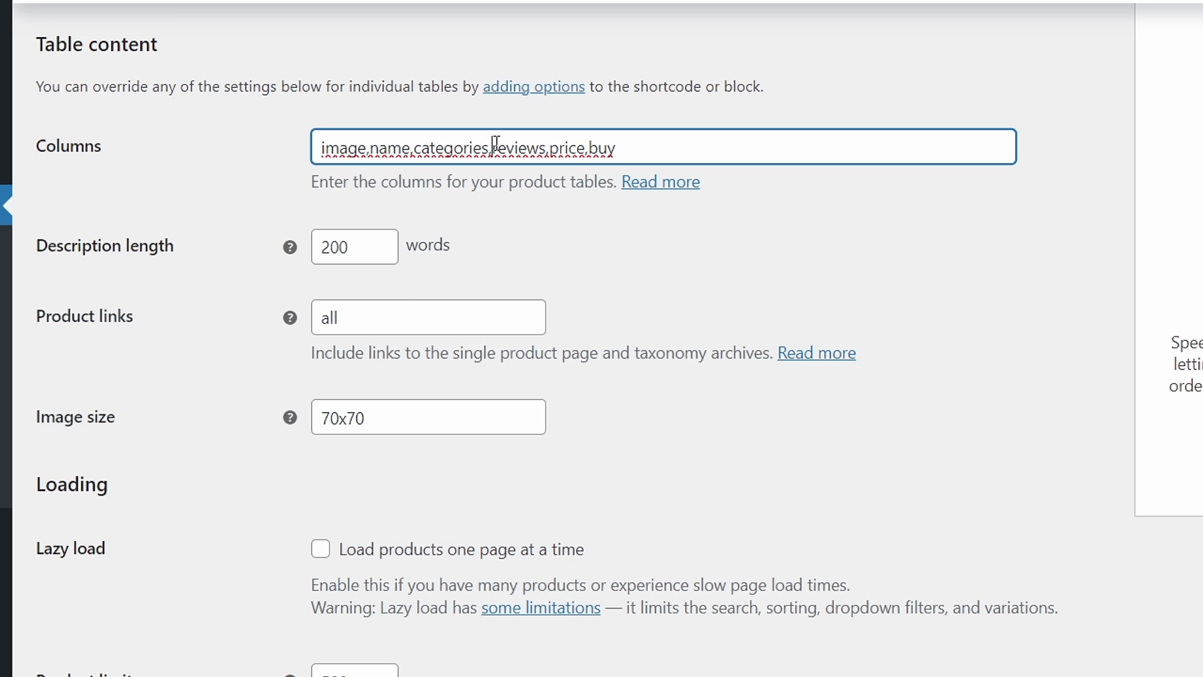
{"action": "left_click_drag", "start_coordinate": [495, 143], "coordinate": [547, 144]}
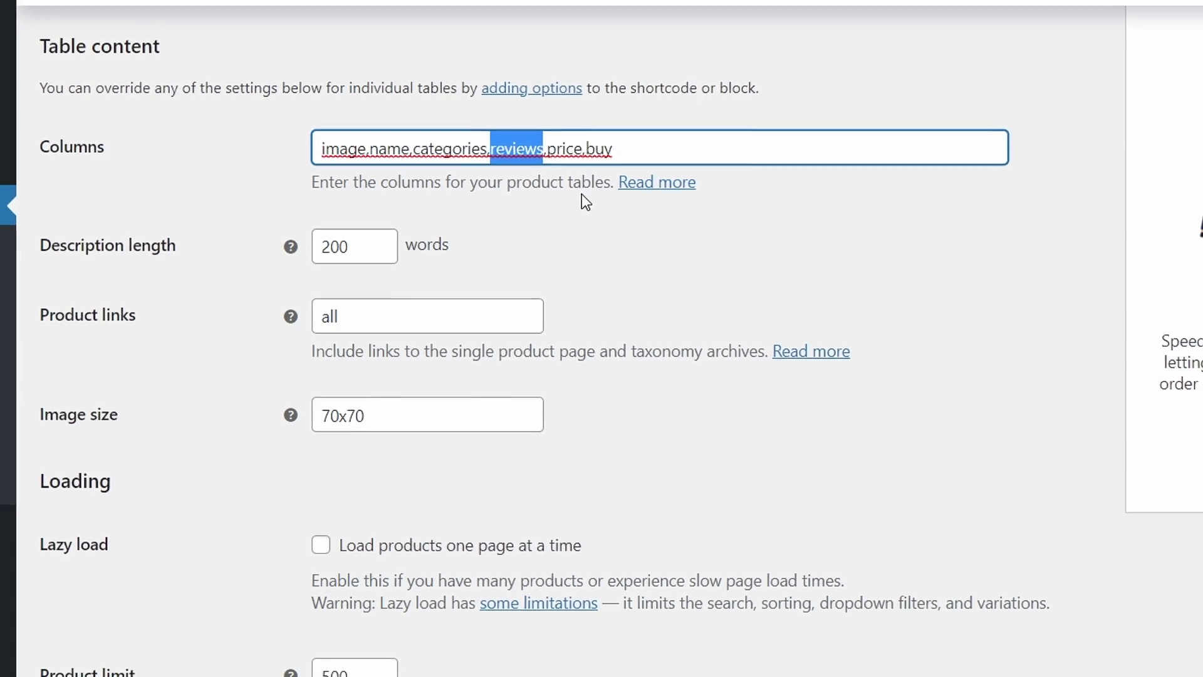
{"action": "key", "text": "BackSpace"}
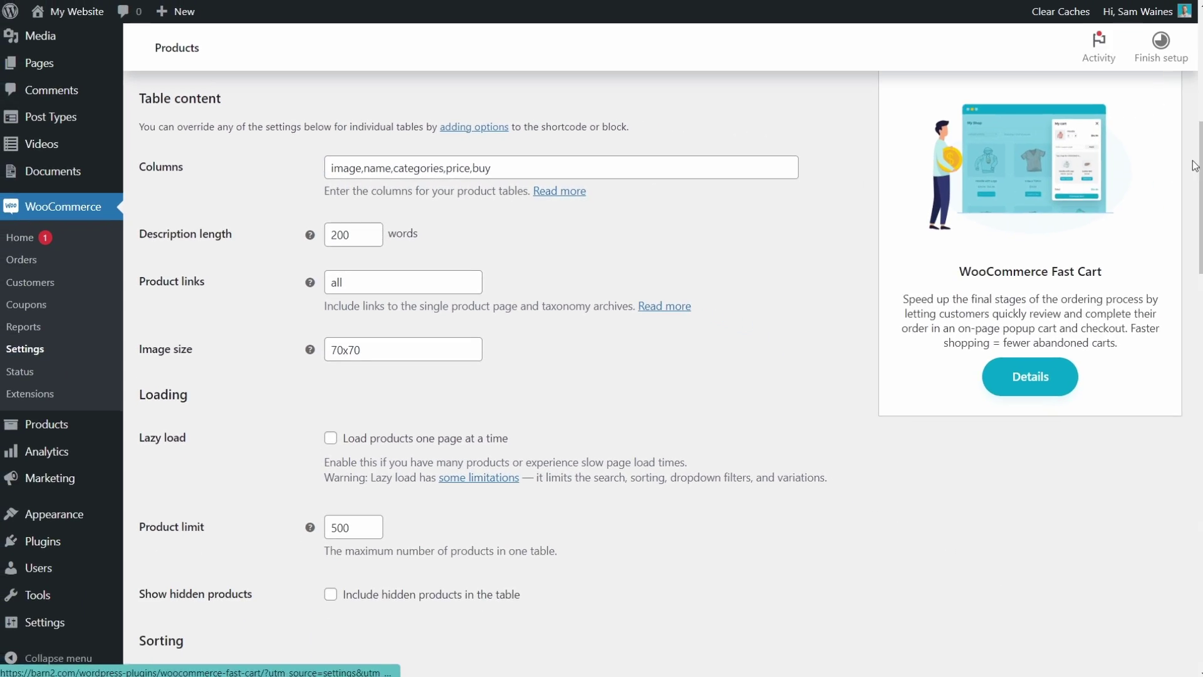
{"action": "scroll", "coordinate": [1198, 330], "scroll_direction": "down", "scroll_amount": 9}
{"action": "scroll", "coordinate": [1197, 331], "scroll_direction": "down", "scroll_amount": 10}
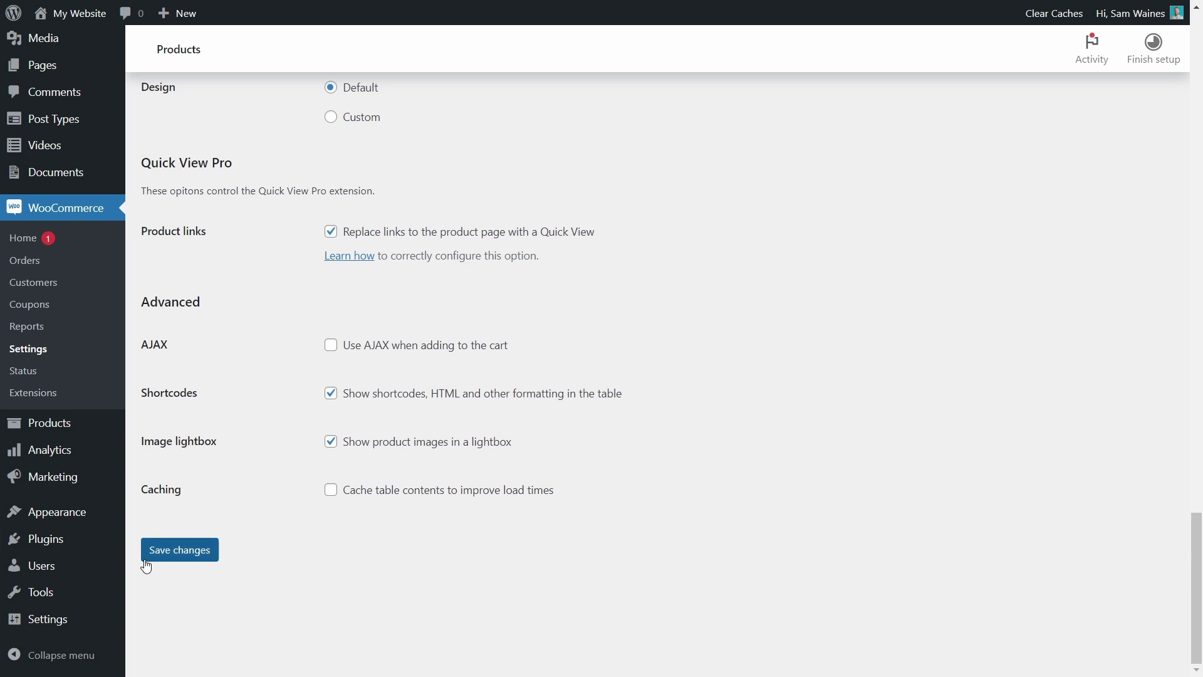
{"action": "left_click", "coordinate": [194, 552]}
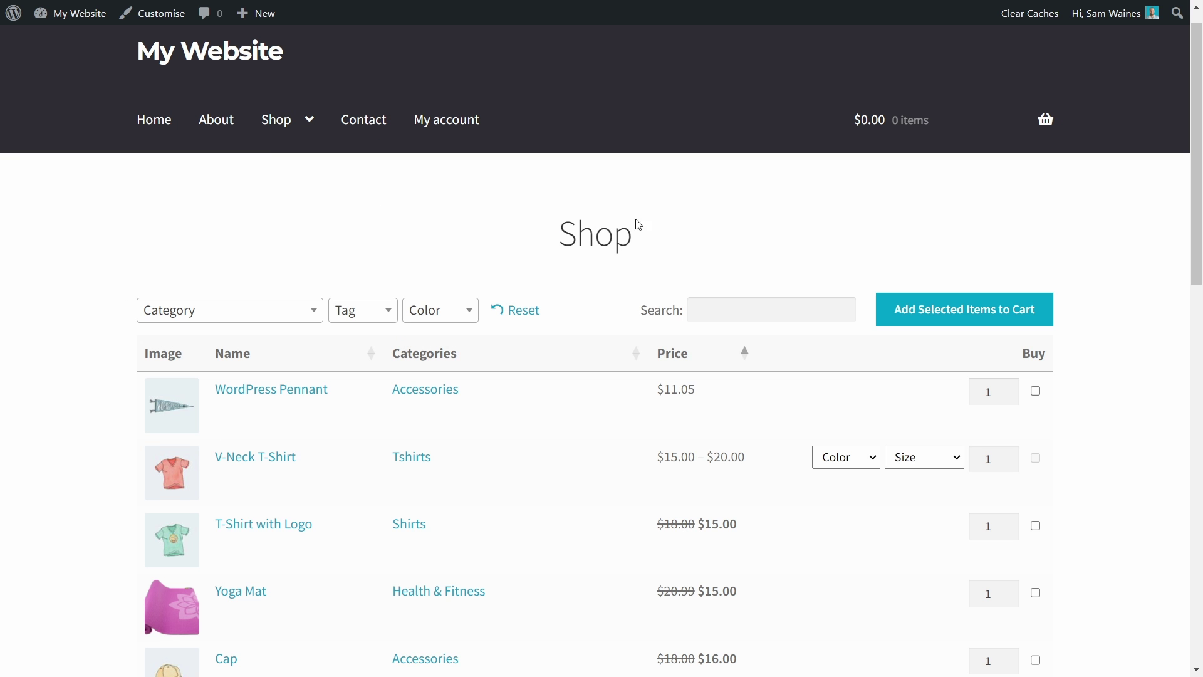
Step: Scroll the refreshed Shop table to confirm the Reviews column is gone
{"action": "scroll", "coordinate": [662, 287], "scroll_direction": "down", "scroll_amount": 2}
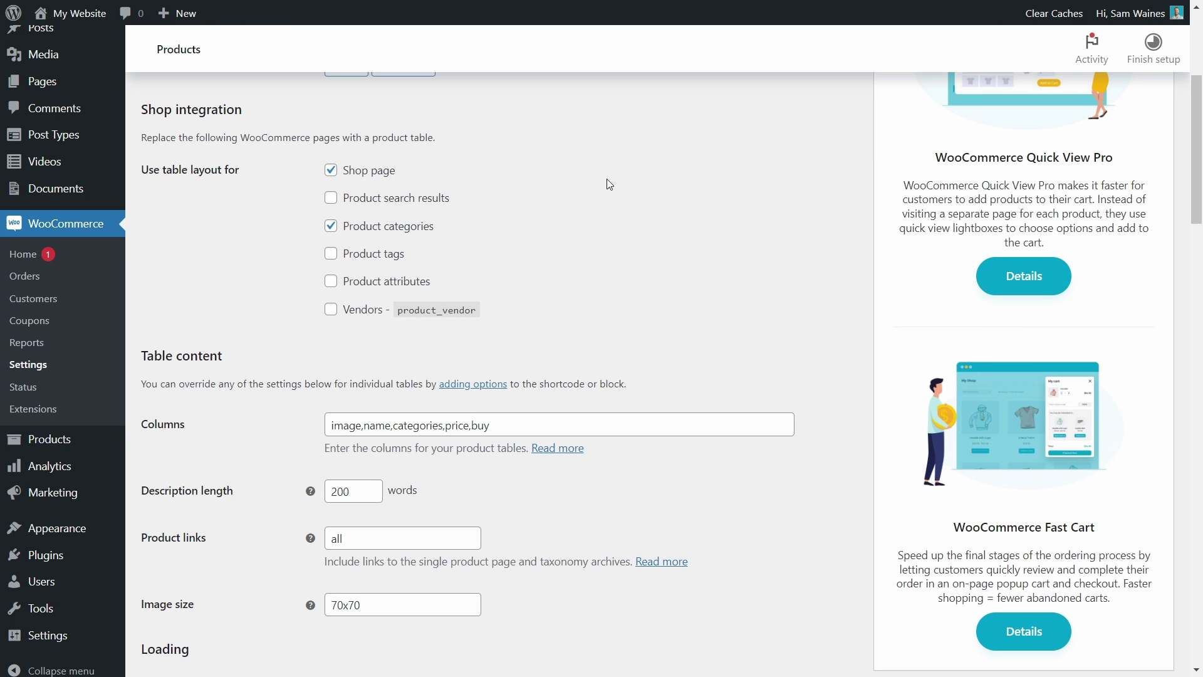
Step: Edit Custom filters to categories plus the size attribute, dropping tags and color, and save
{"action": "scroll", "coordinate": [591, 208], "scroll_direction": "down", "scroll_amount": 10}
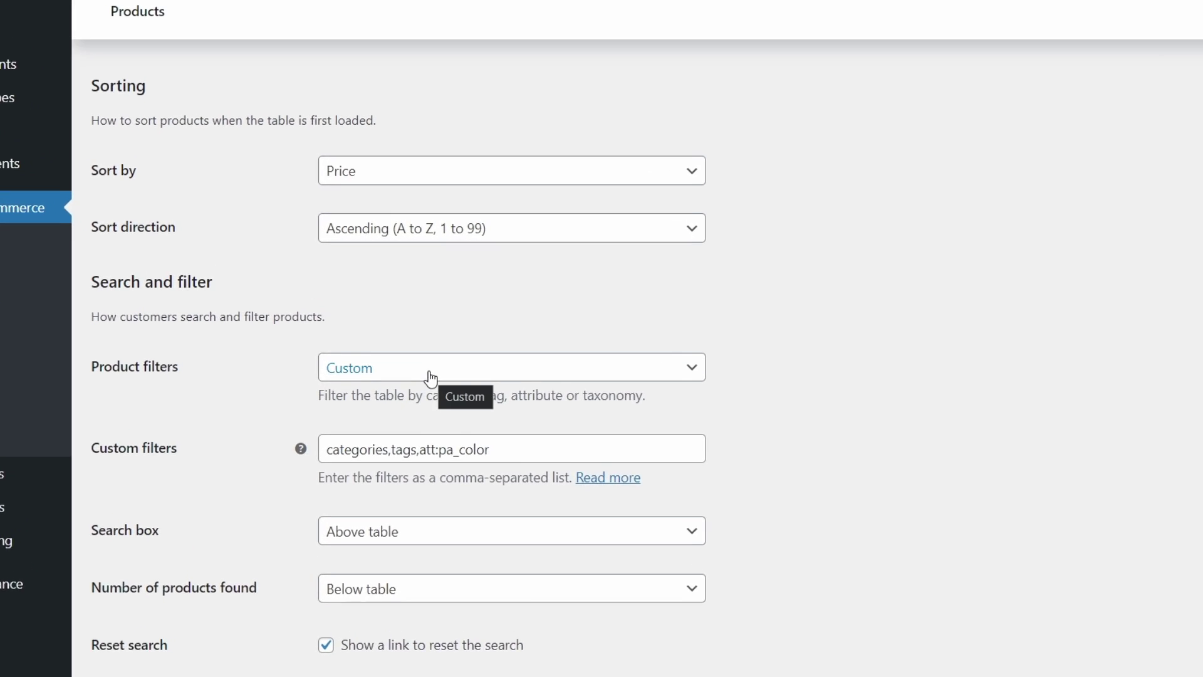
{"action": "left_click", "coordinate": [437, 391]}
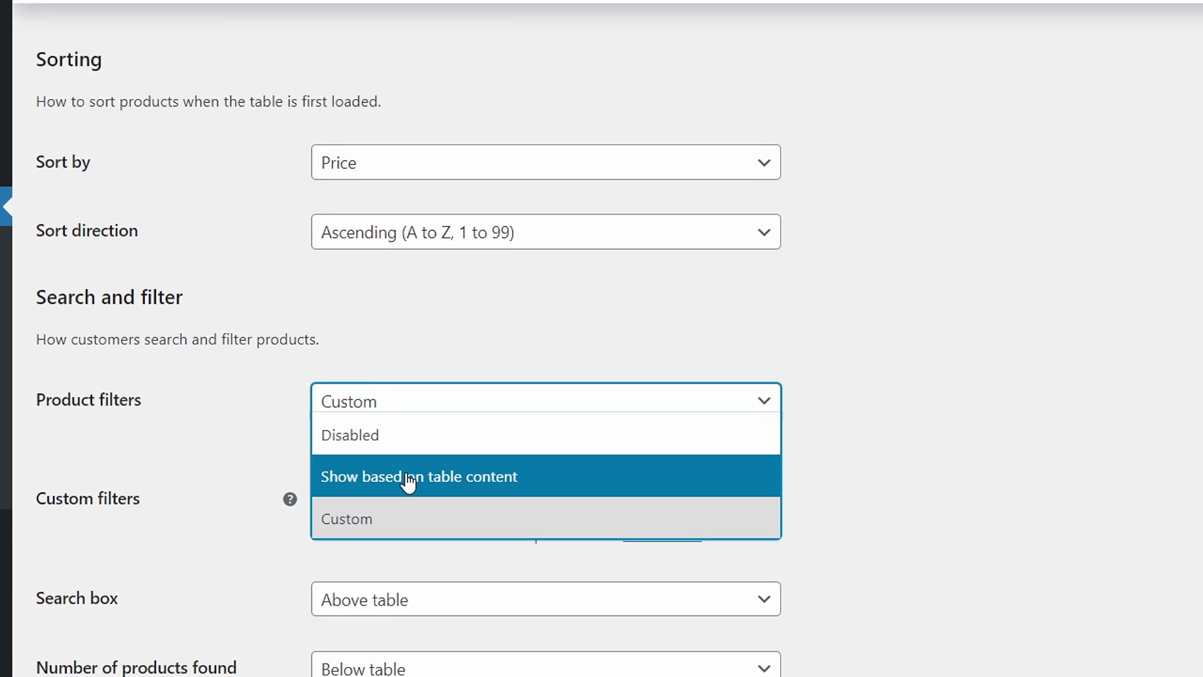
{"action": "left_click", "coordinate": [203, 446]}
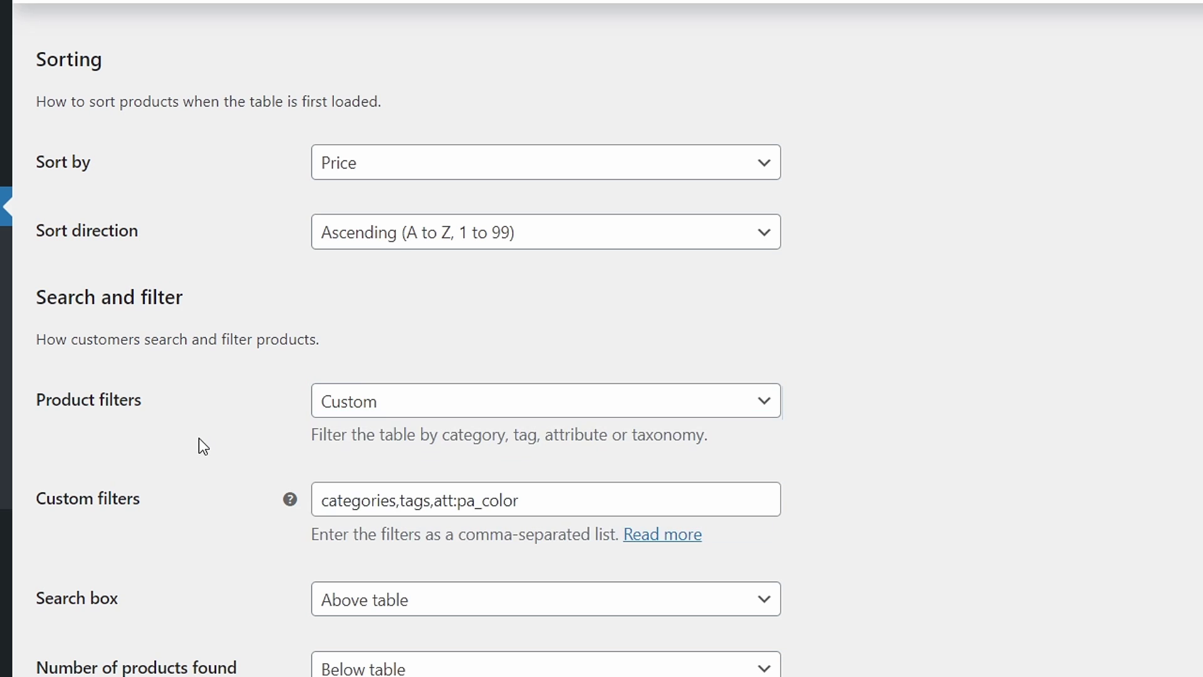
{"action": "left_click", "coordinate": [394, 504]}
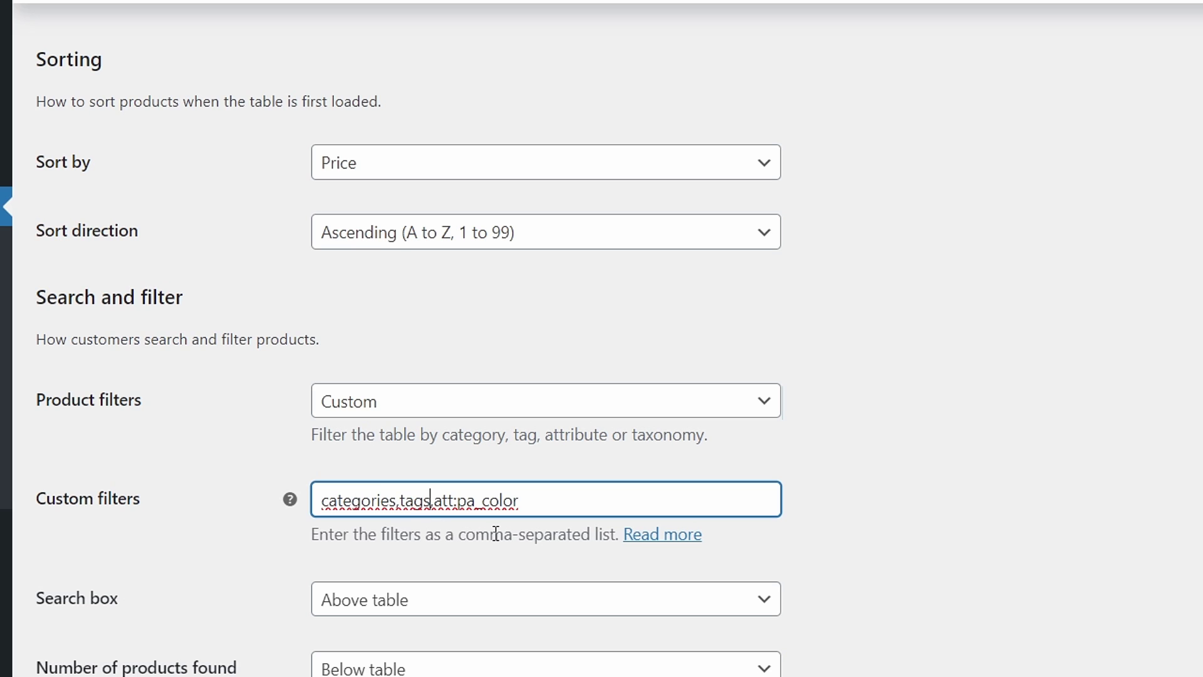
{"action": "key", "text": "BackSpace"}
{"action": "key", "text": "BackSpace"}
{"action": "key", "text": "BackSpace"}
{"action": "key", "text": "BackSpace"}
{"action": "key", "text": "BackSpace"}
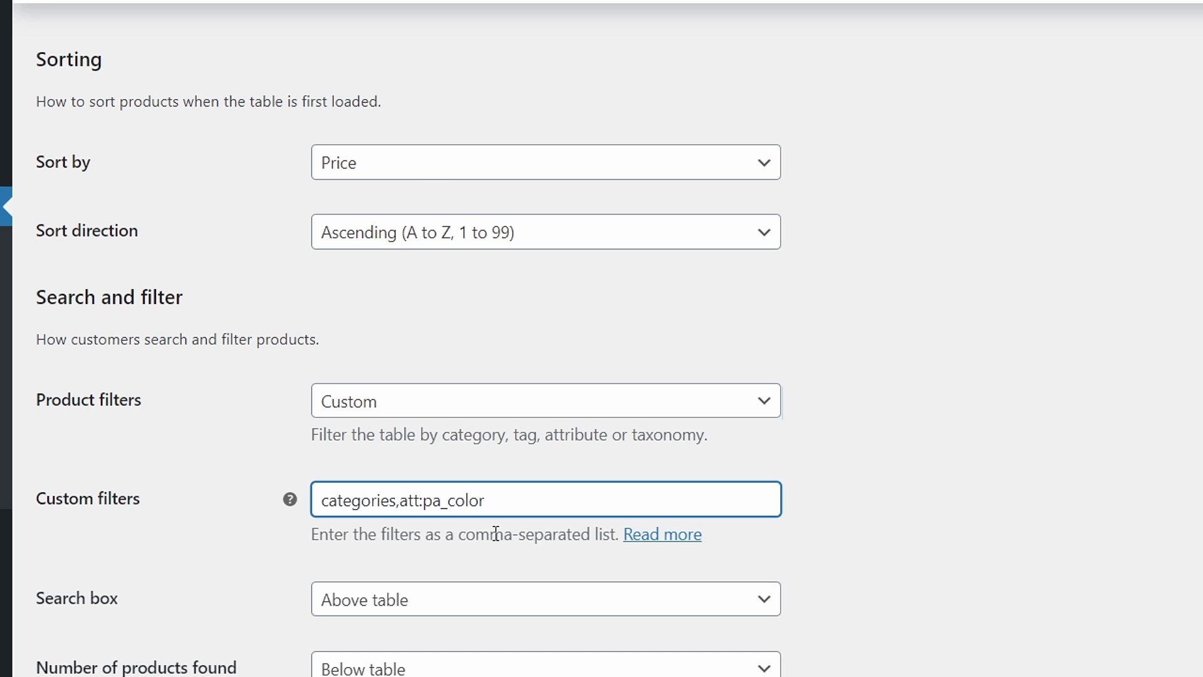
{"action": "left_click", "coordinate": [485, 499]}
{"action": "left_click_drag", "start_coordinate": [487, 499], "coordinate": [425, 496]}
{"action": "type", "text": "siz"}
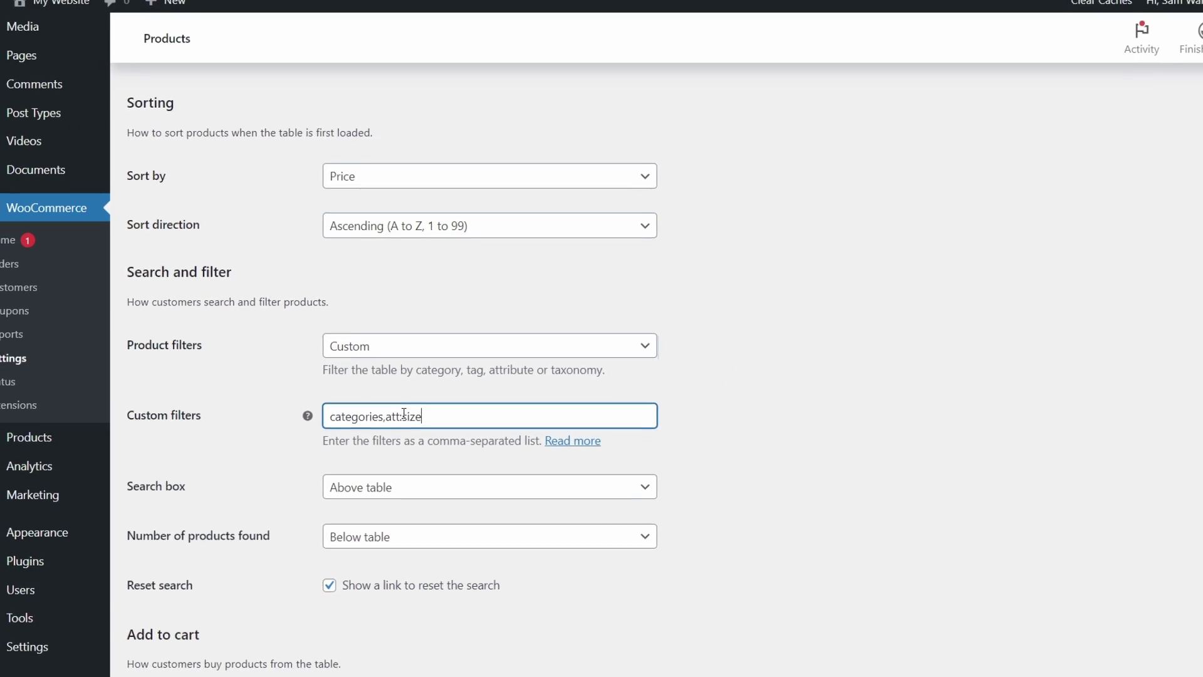
{"action": "type", "text": "e"}
{"action": "left_click_drag", "start_coordinate": [1197, 321], "coordinate": [1196, 580]}
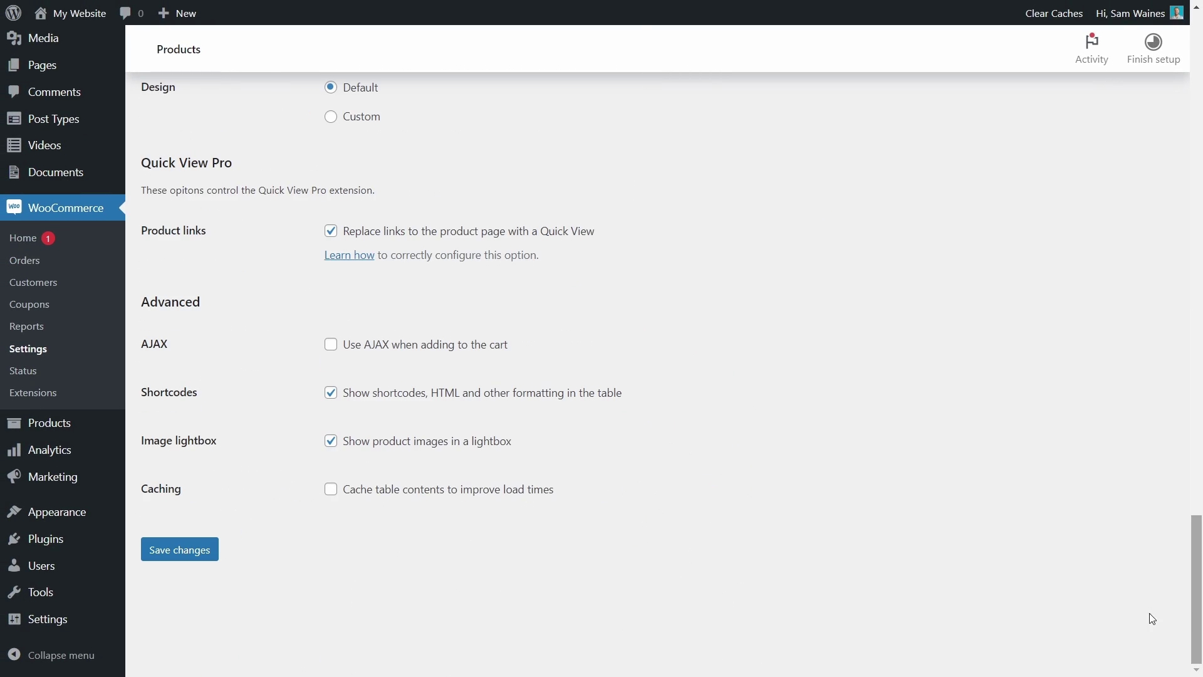
{"action": "left_click", "coordinate": [185, 555]}
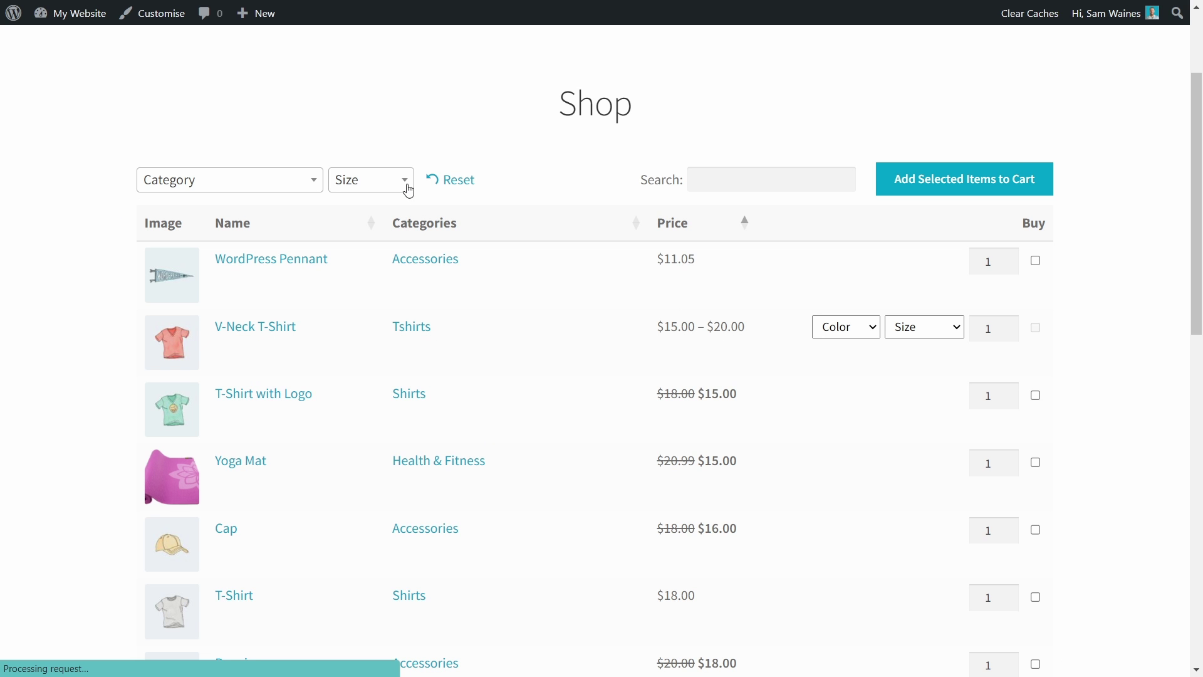
Step: Open the Shop table's Size filter to view Large, Medium and Small
{"action": "left_click", "coordinate": [407, 186]}
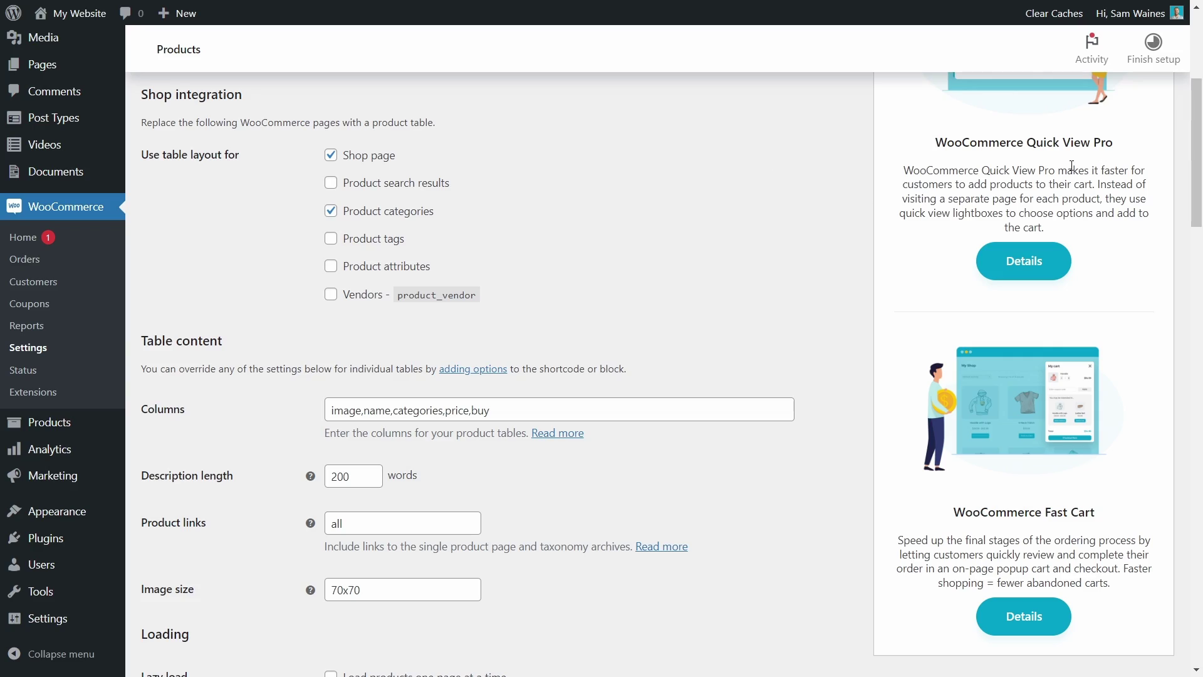
Step: Browse the product table Sort by options and keep the sort direction Ascending
{"action": "left_click_drag", "start_coordinate": [1199, 136], "coordinate": [1200, 294]}
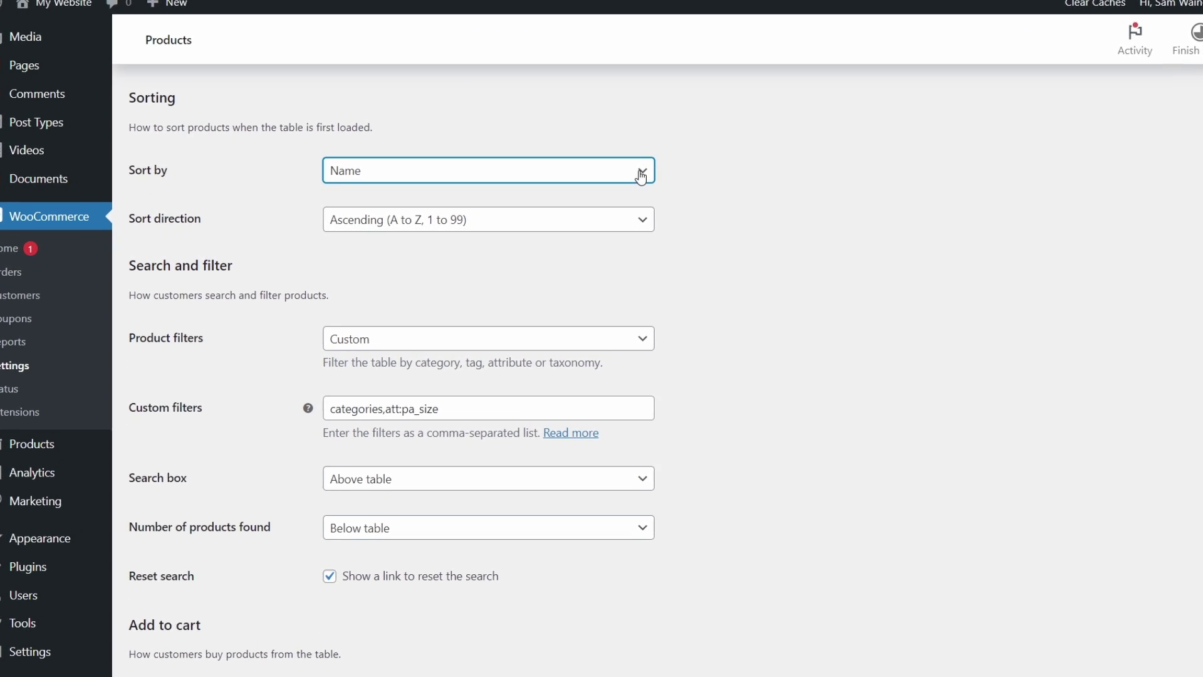
{"action": "left_click", "coordinate": [633, 171]}
{"action": "scroll", "coordinate": [522, 259], "scroll_direction": "down", "scroll_amount": 2}
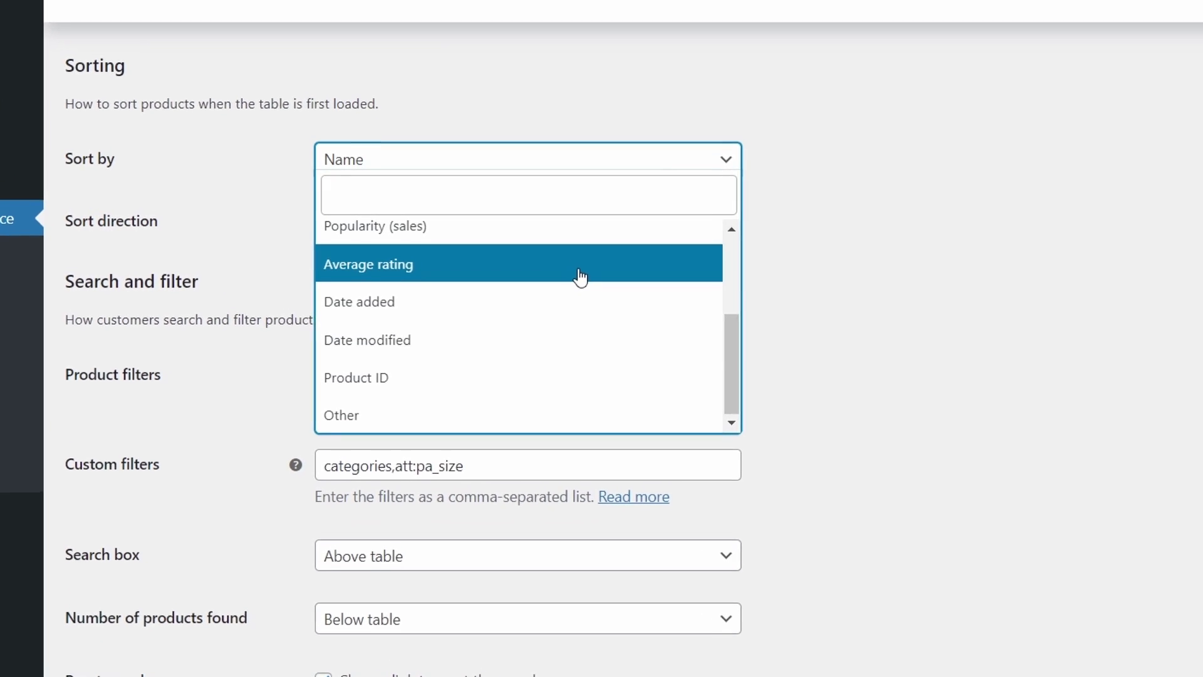
{"action": "scroll", "coordinate": [419, 297], "scroll_direction": "up", "scroll_amount": 2}
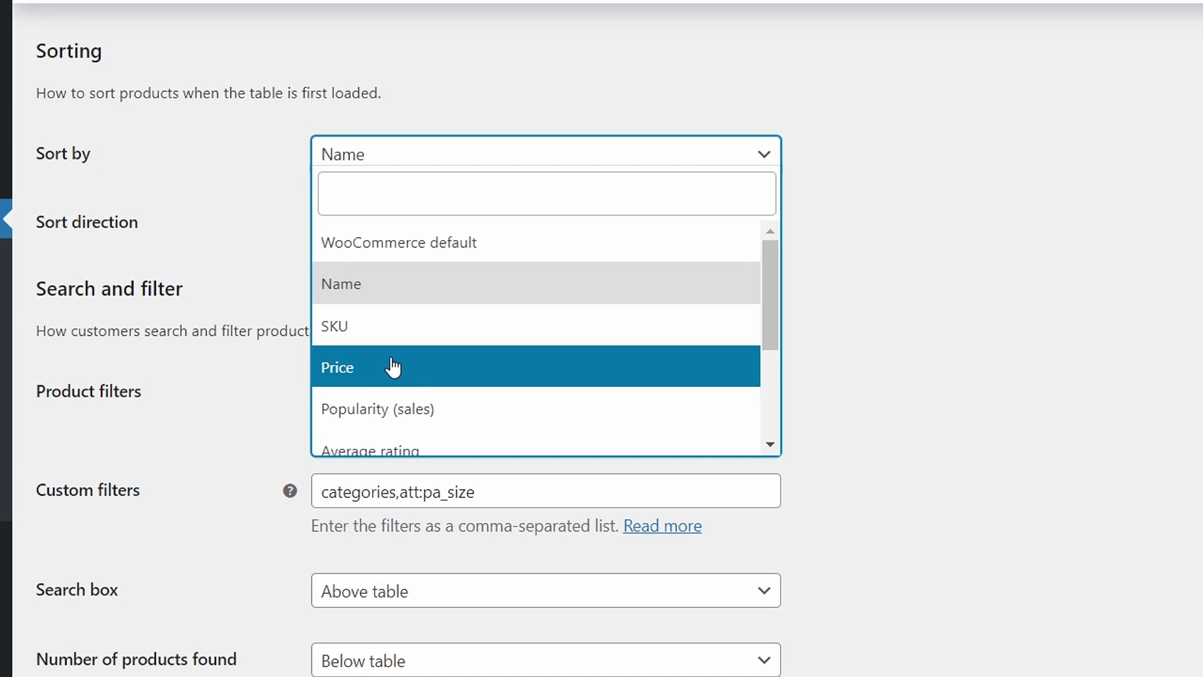
{"action": "left_click", "coordinate": [376, 380]}
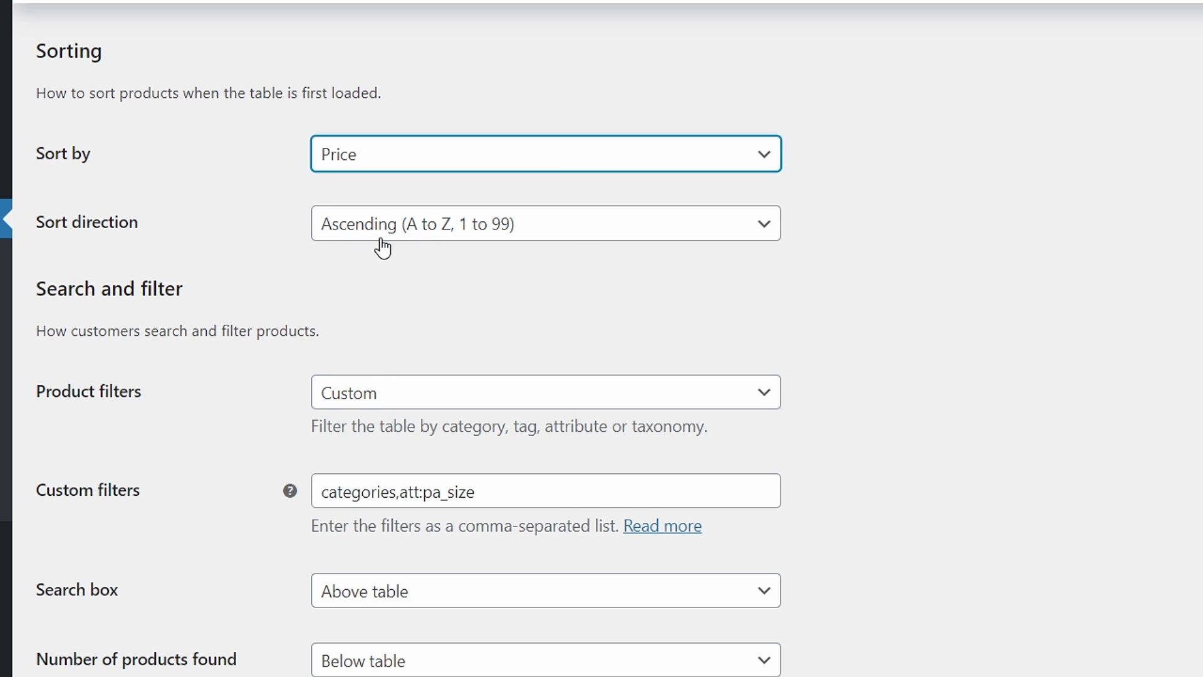
{"action": "left_click", "coordinate": [574, 234]}
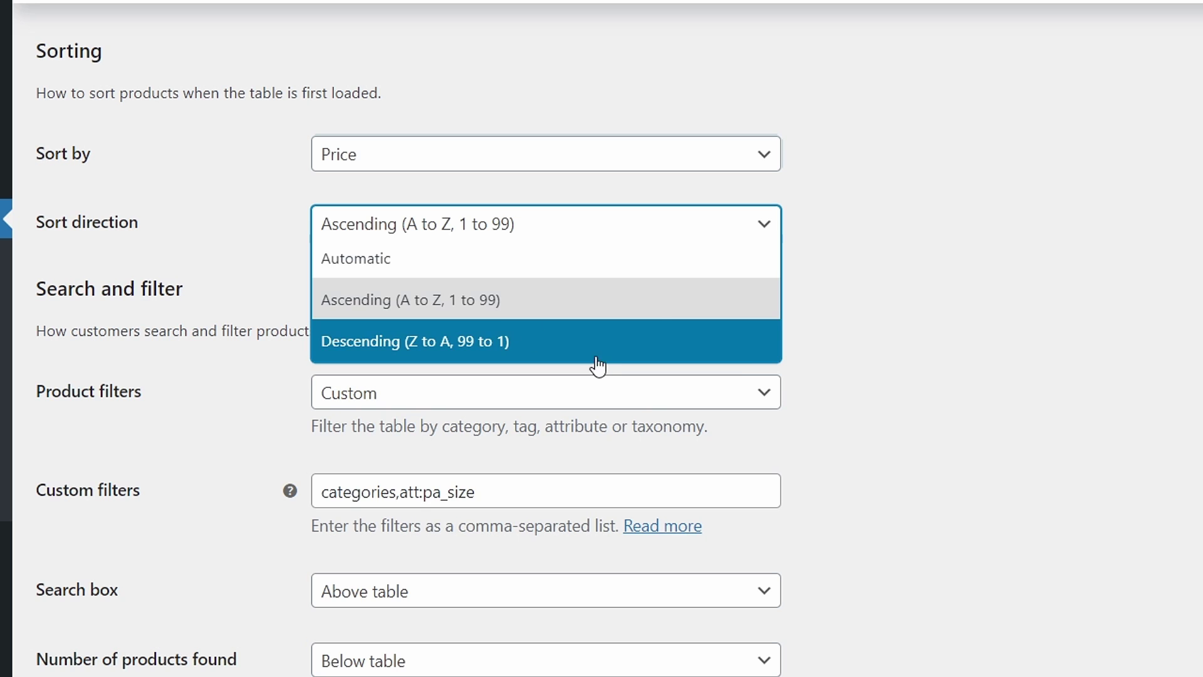
{"action": "left_click", "coordinate": [401, 167]}
Step: Set Sort by to Other with sort column 'category' and save the settings
{"action": "left_click", "coordinate": [390, 166]}
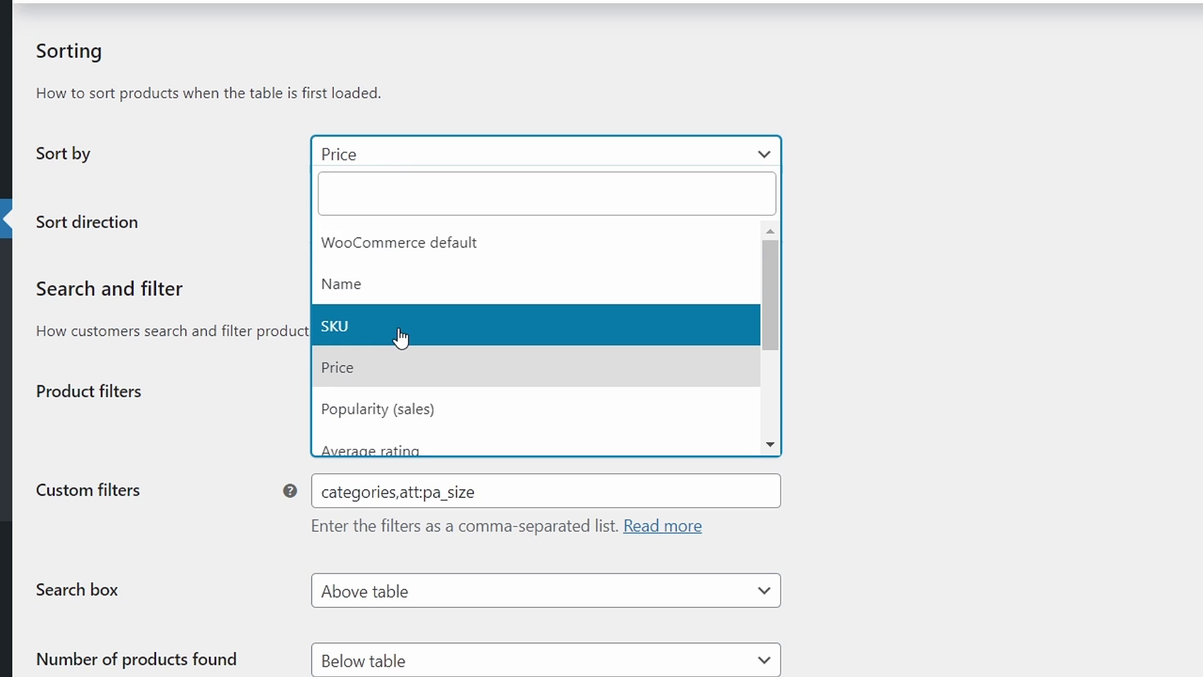
{"action": "scroll", "coordinate": [401, 339], "scroll_direction": "down", "scroll_amount": 3}
{"action": "left_click", "coordinate": [379, 432]}
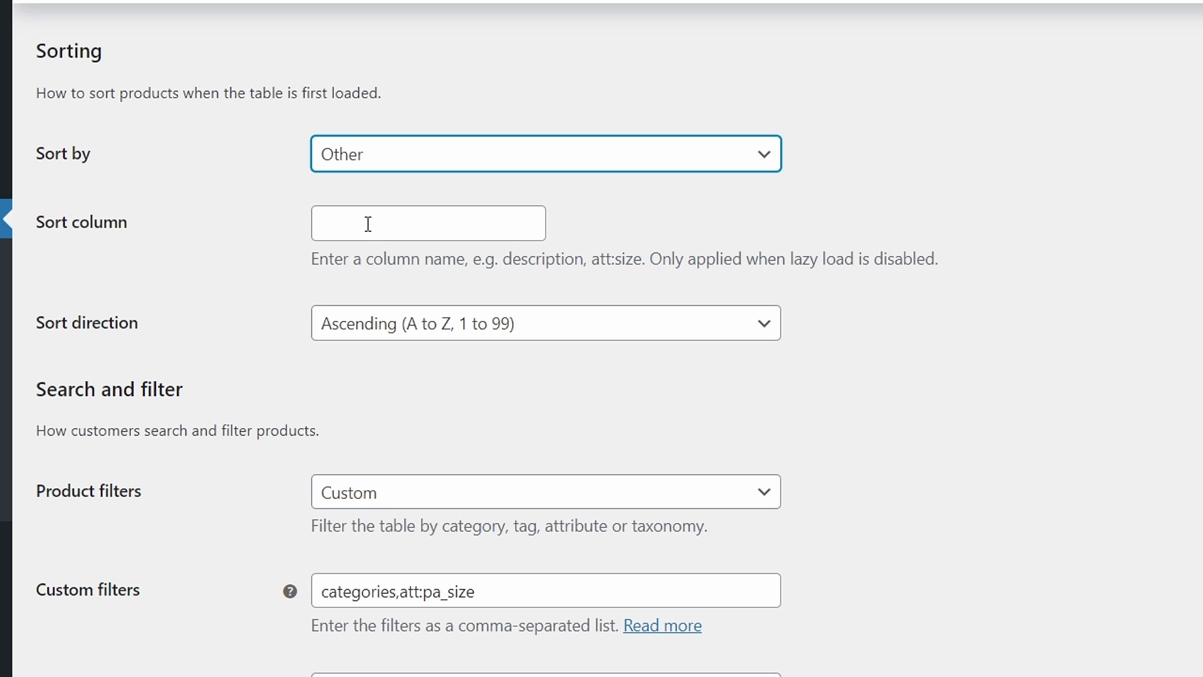
{"action": "left_click", "coordinate": [368, 224]}
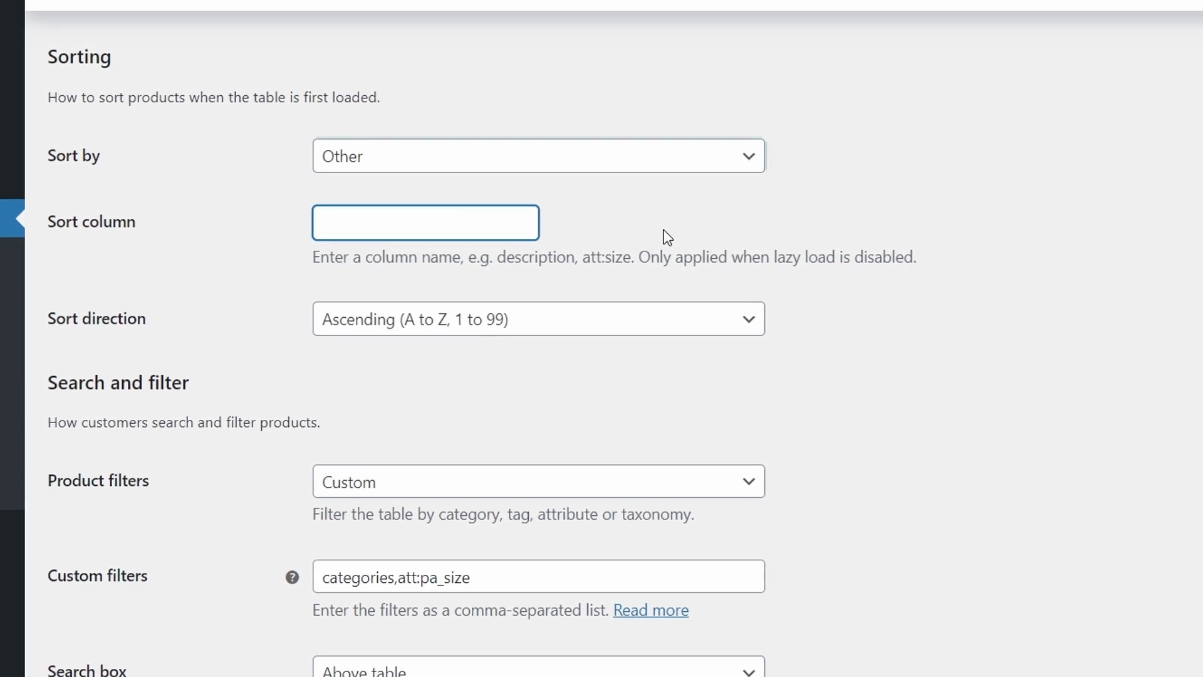
{"action": "type", "text": "category"}
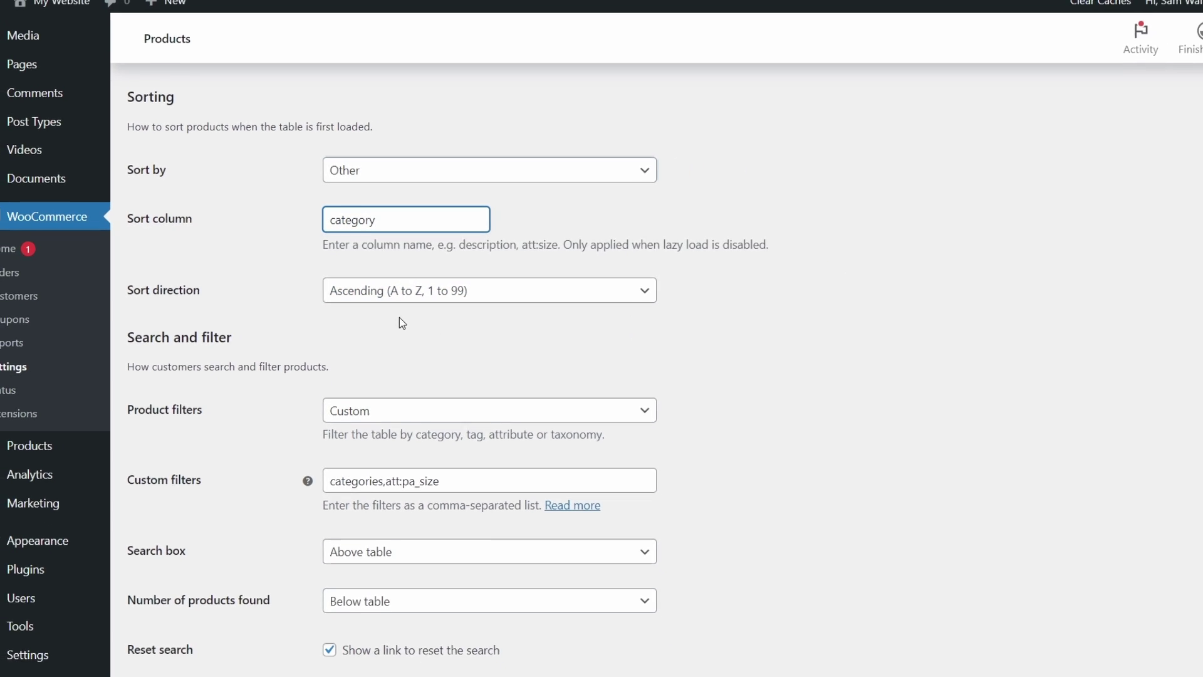
{"action": "scroll", "coordinate": [487, 302], "scroll_direction": "down", "scroll_amount": 15}
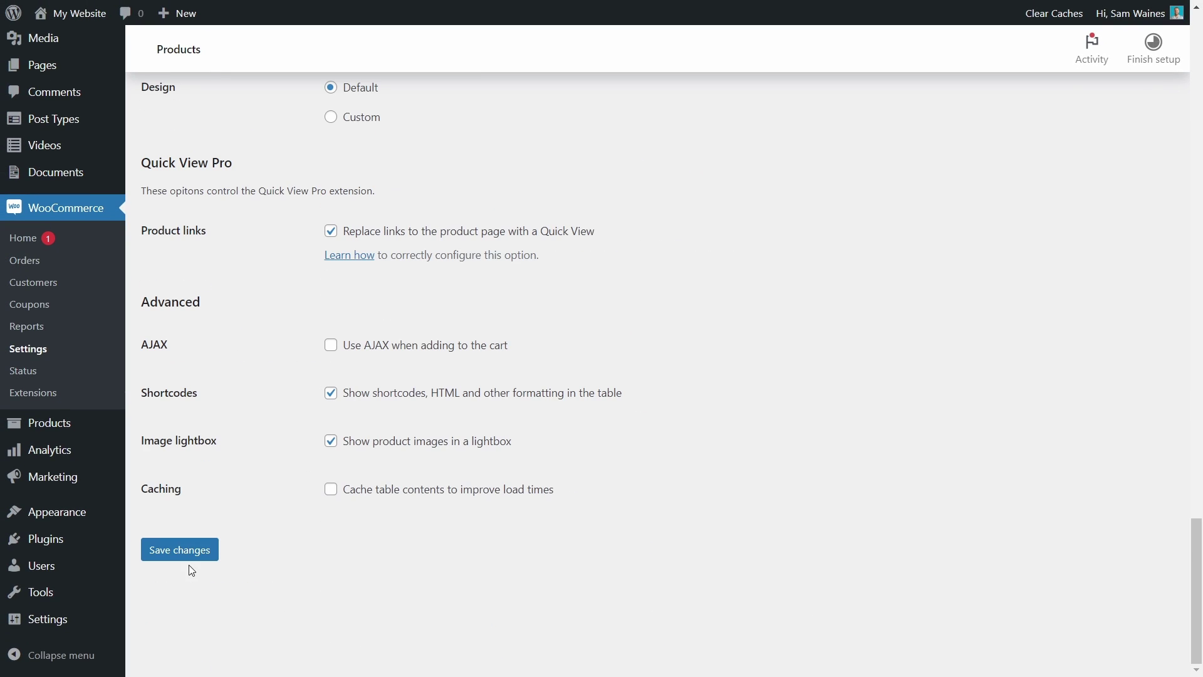
{"action": "left_click", "coordinate": [188, 550]}
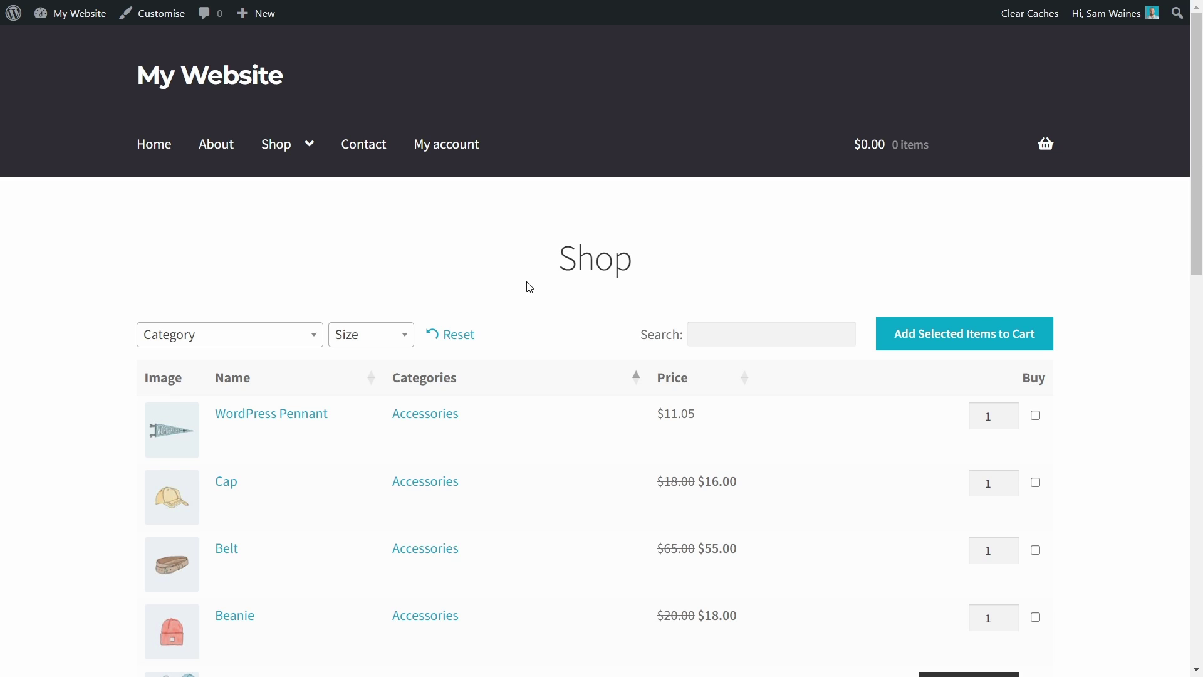
Step: Check the Shop table lists products grouped by category, Accessories first, then go to All Products
{"action": "scroll", "coordinate": [529, 288], "scroll_direction": "down", "scroll_amount": 2}
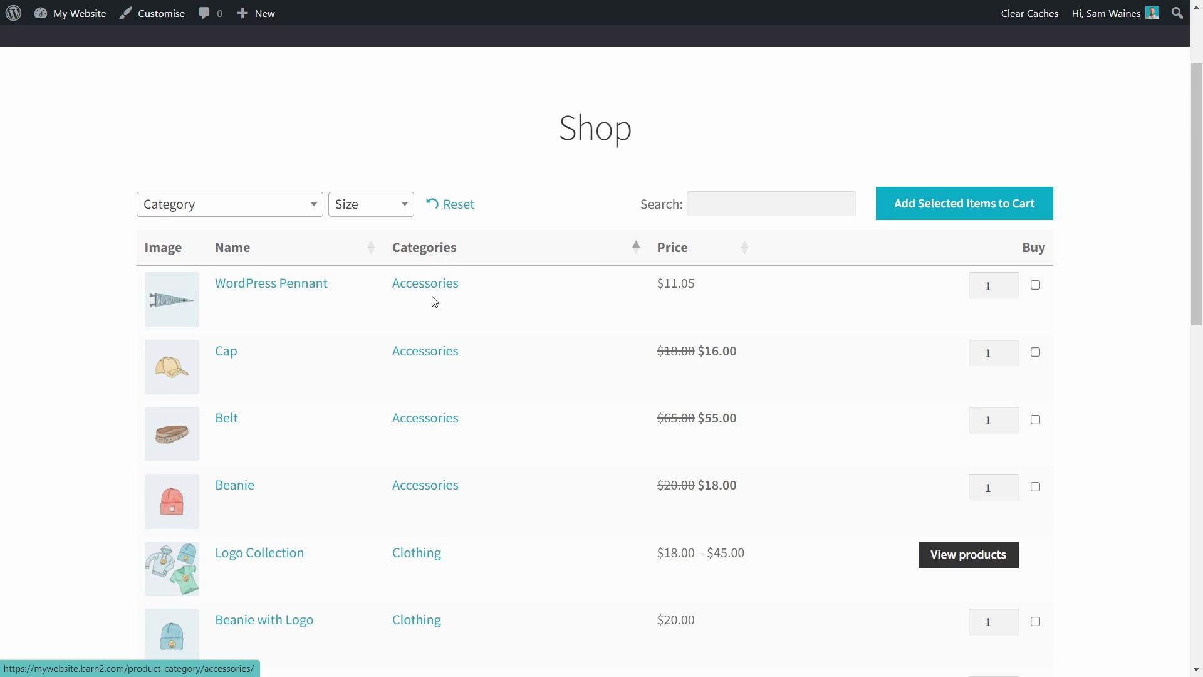
{"action": "scroll", "coordinate": [460, 514], "scroll_direction": "down", "scroll_amount": 2}
{"action": "scroll", "coordinate": [463, 458], "scroll_direction": "down", "scroll_amount": 2}
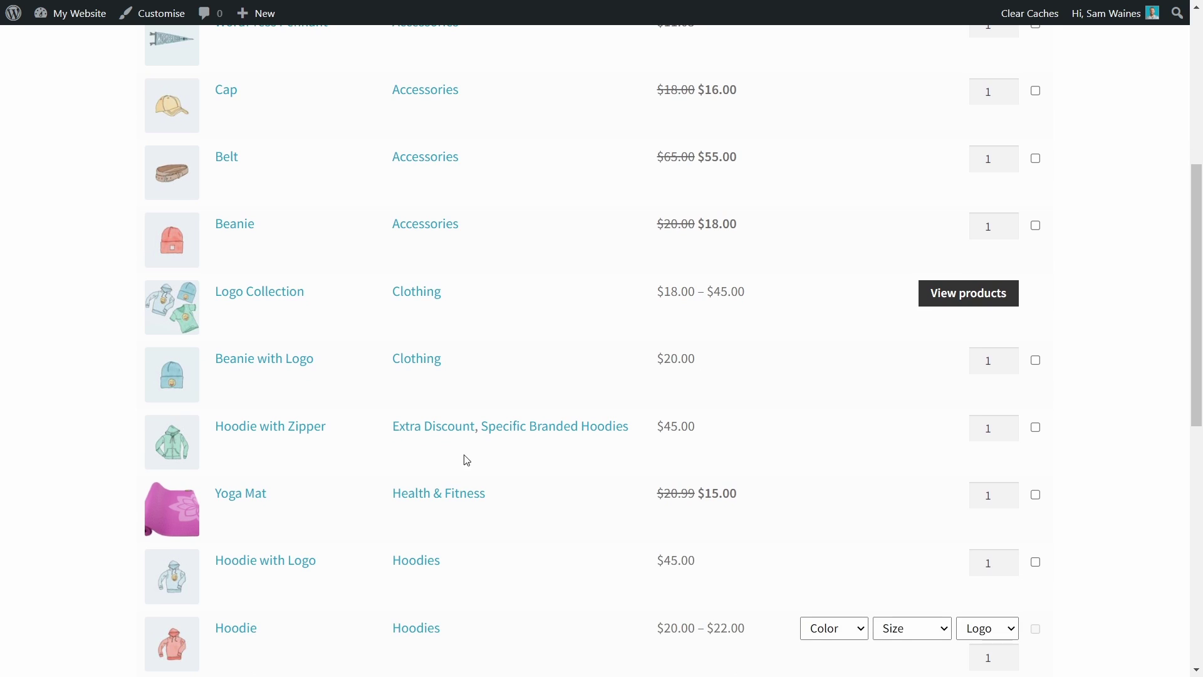
{"action": "scroll", "coordinate": [442, 476], "scroll_direction": "down", "scroll_amount": 2}
{"action": "scroll", "coordinate": [457, 505], "scroll_direction": "up", "scroll_amount": 6}
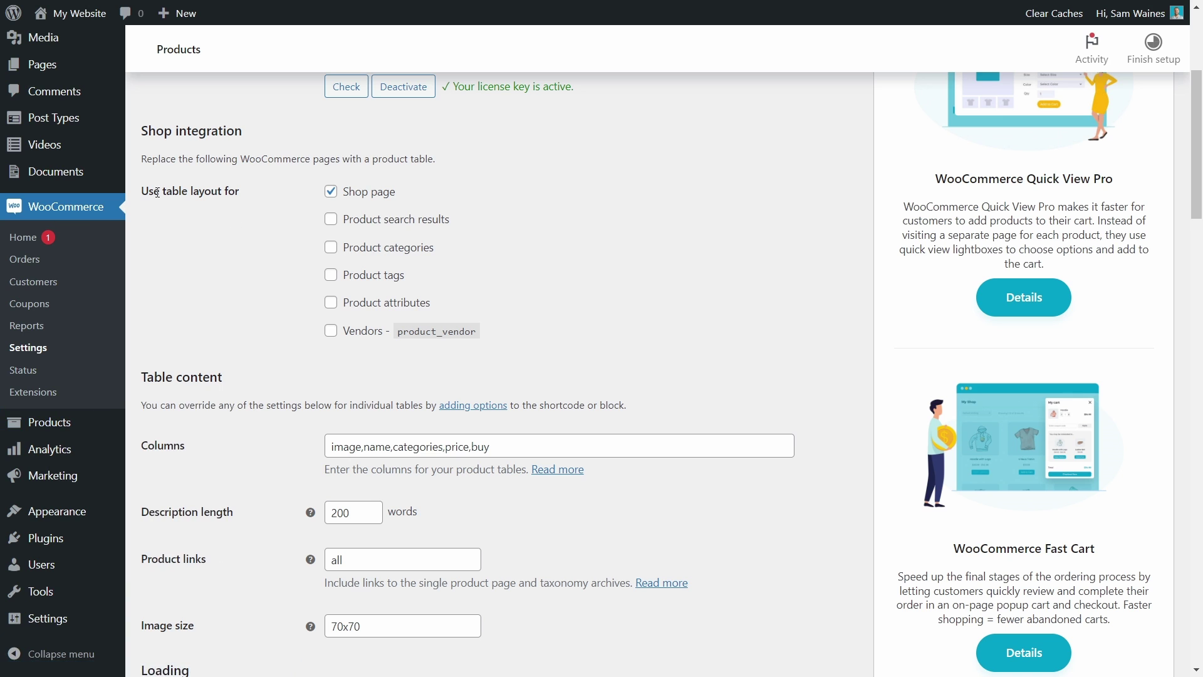
{"action": "left_click", "coordinate": [56, 424]}
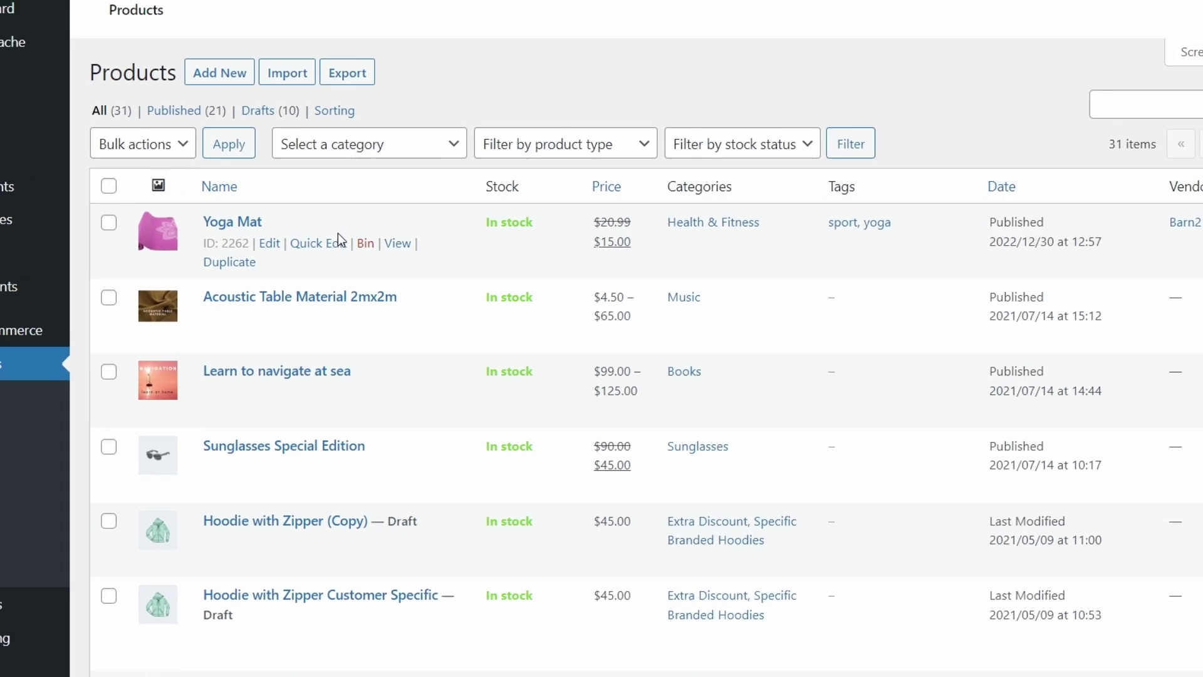
Step: In the Sorting view, drag Acoustic Table Material further down and move Cap above Belt
{"action": "left_click", "coordinate": [330, 93]}
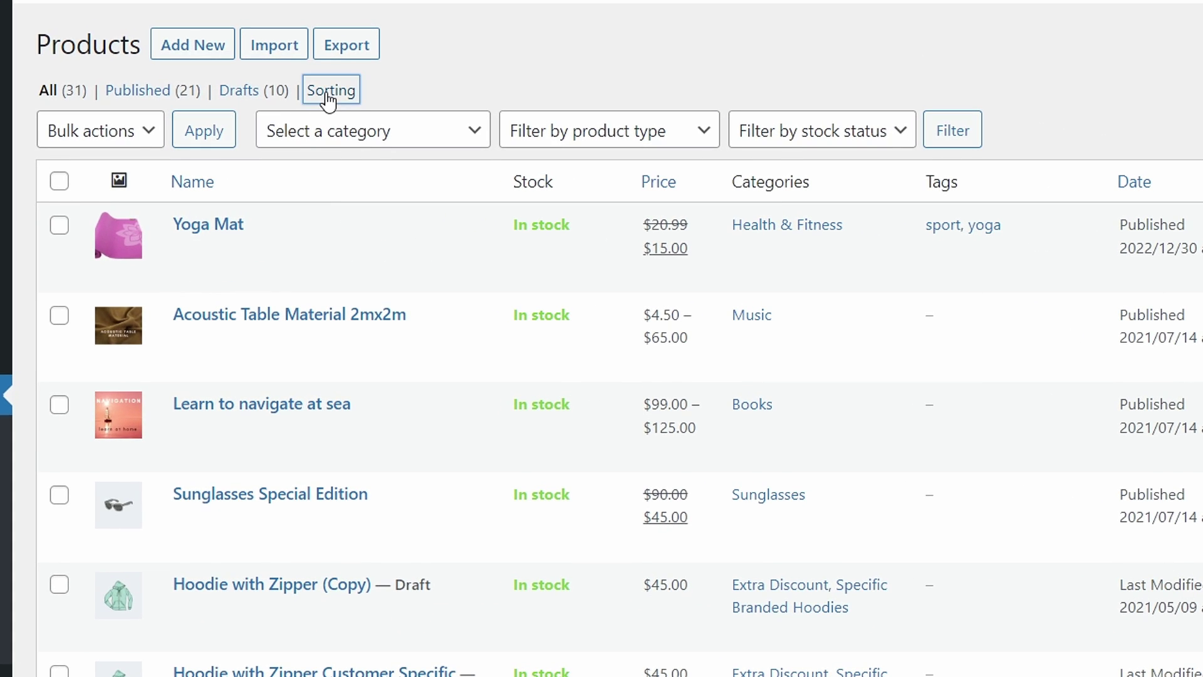
{"action": "left_click_drag", "start_coordinate": [468, 233], "coordinate": [444, 676]}
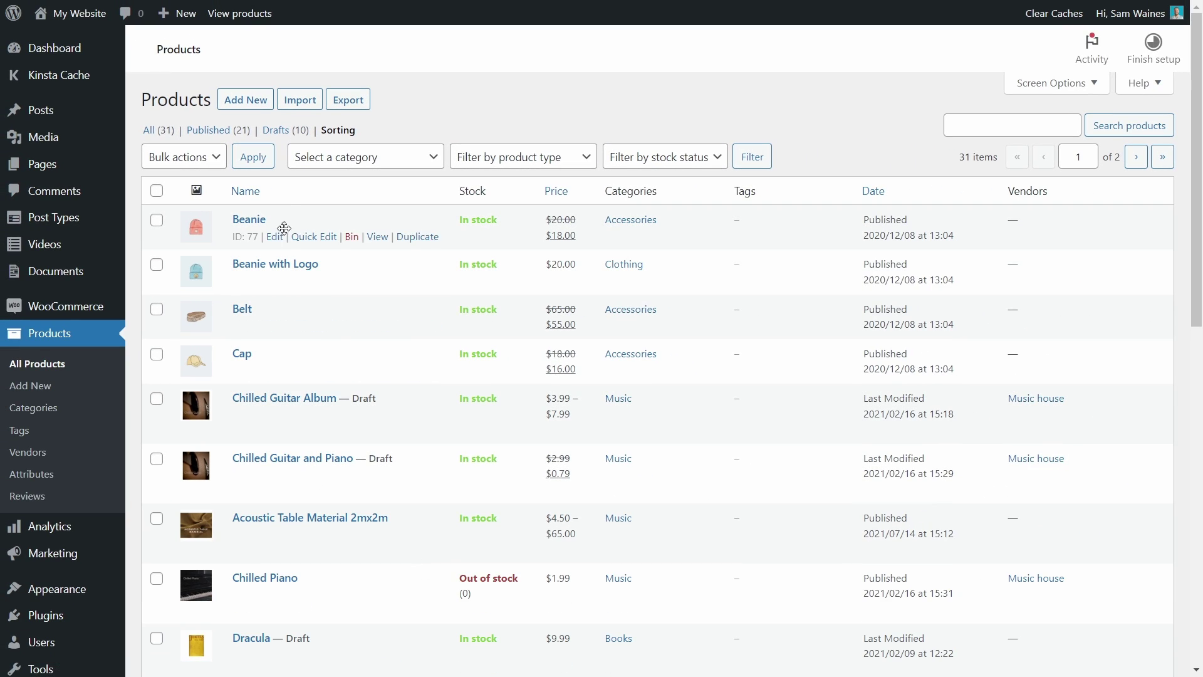
{"action": "left_click_drag", "start_coordinate": [290, 354], "coordinate": [293, 305]}
{"action": "scroll", "coordinate": [375, 226], "scroll_direction": "down", "scroll_amount": 10}
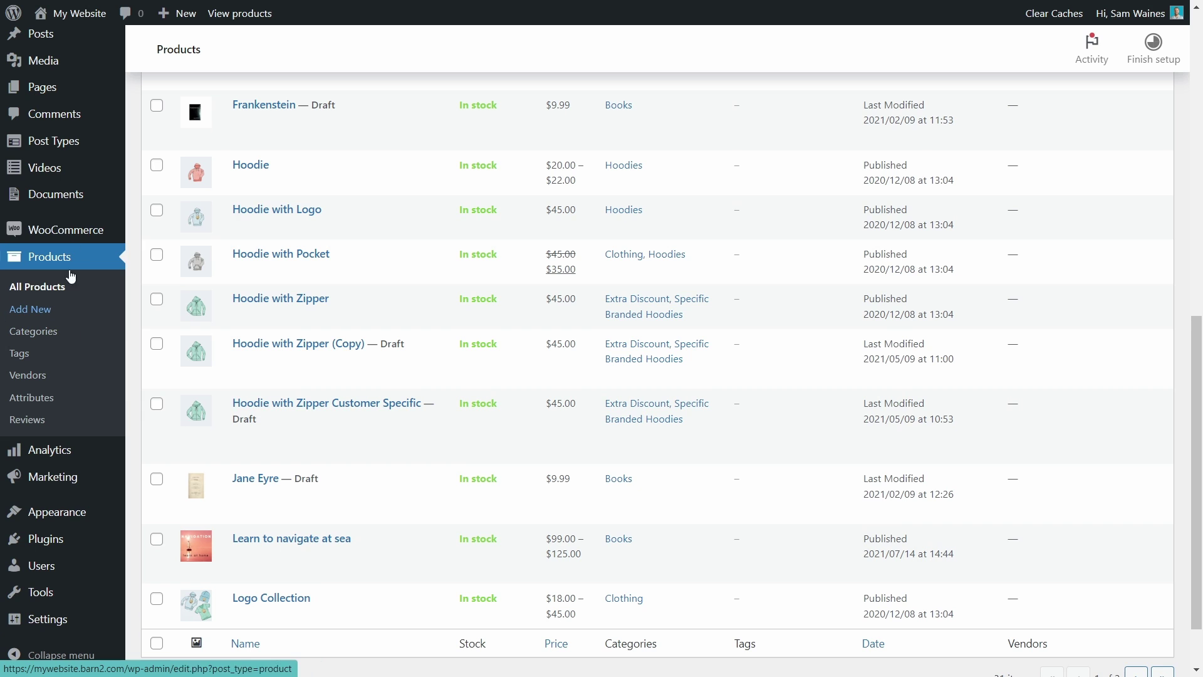
{"action": "mouse_move", "coordinate": [78, 243]}
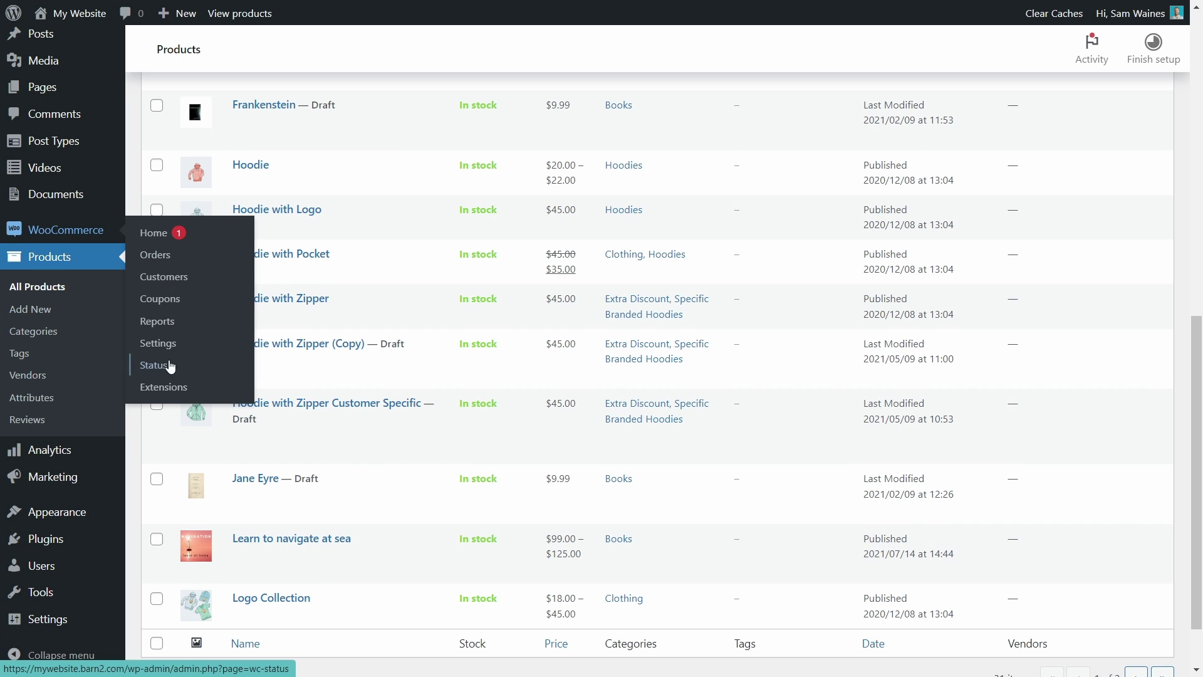
Step: Save the Product tables settings with Sort by left at WooCommerce default, ascending
{"action": "left_click", "coordinate": [156, 342]}
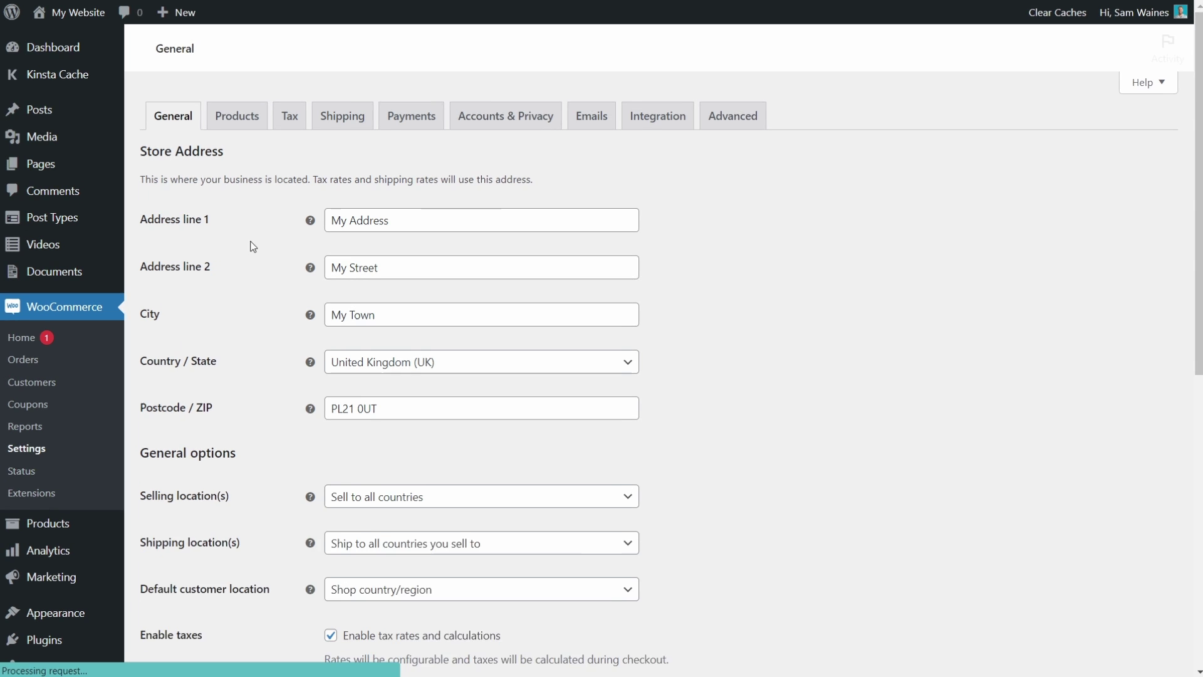
{"action": "left_click", "coordinate": [221, 101]}
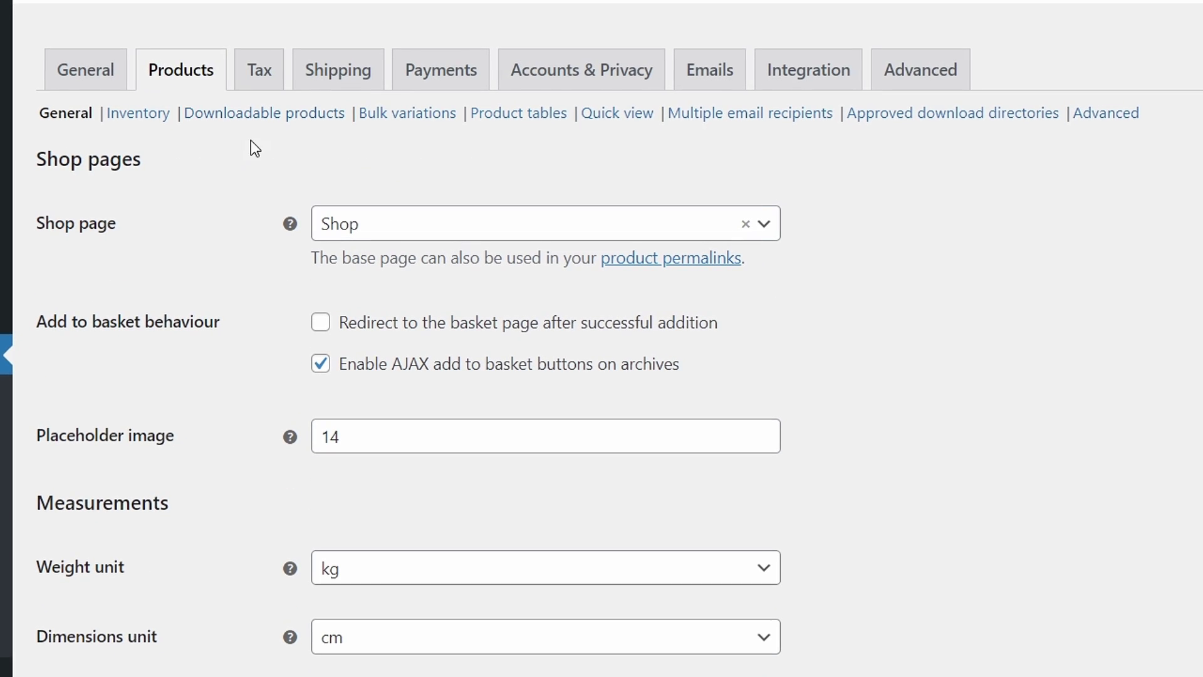
{"action": "left_click", "coordinate": [540, 119]}
{"action": "scroll", "coordinate": [409, 351], "scroll_direction": "down", "scroll_amount": 15}
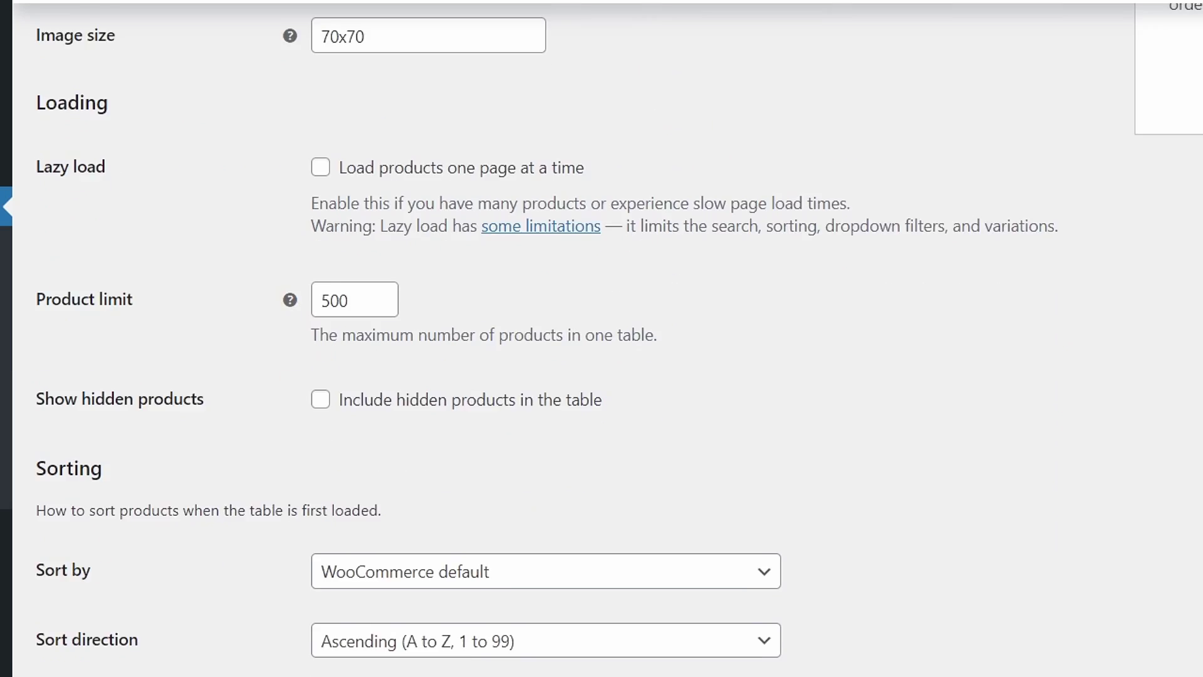
{"action": "scroll", "coordinate": [408, 352], "scroll_direction": "up", "scroll_amount": 1}
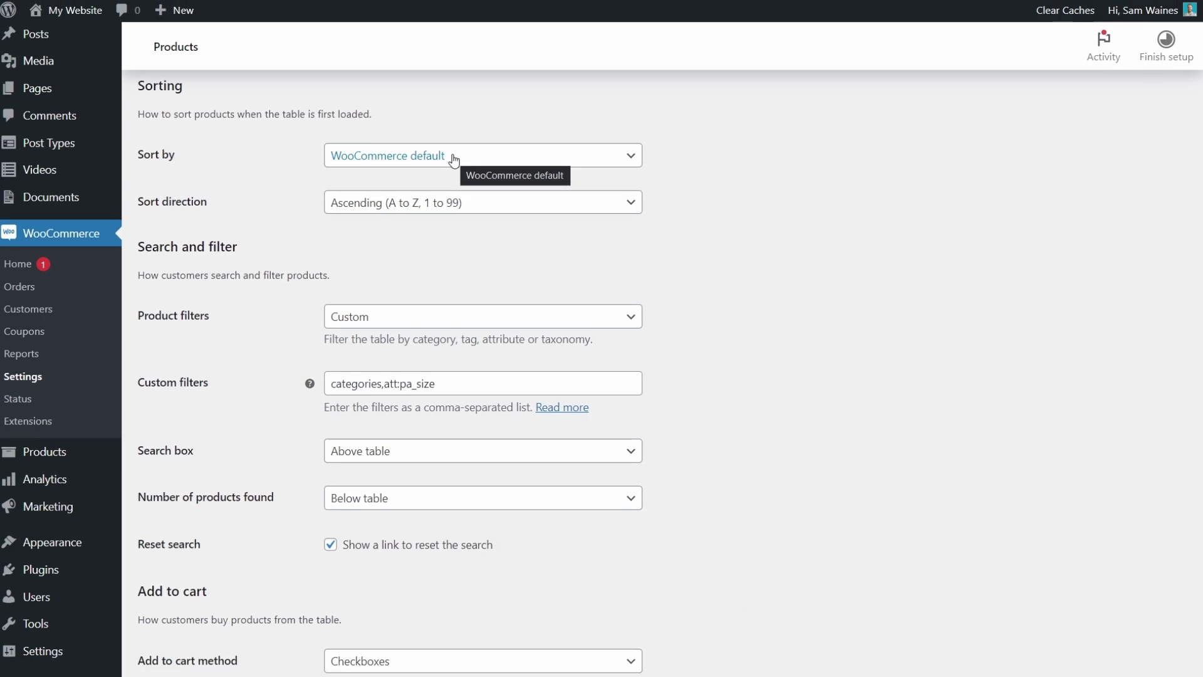
{"action": "scroll", "coordinate": [453, 160], "scroll_direction": "down", "scroll_amount": 10}
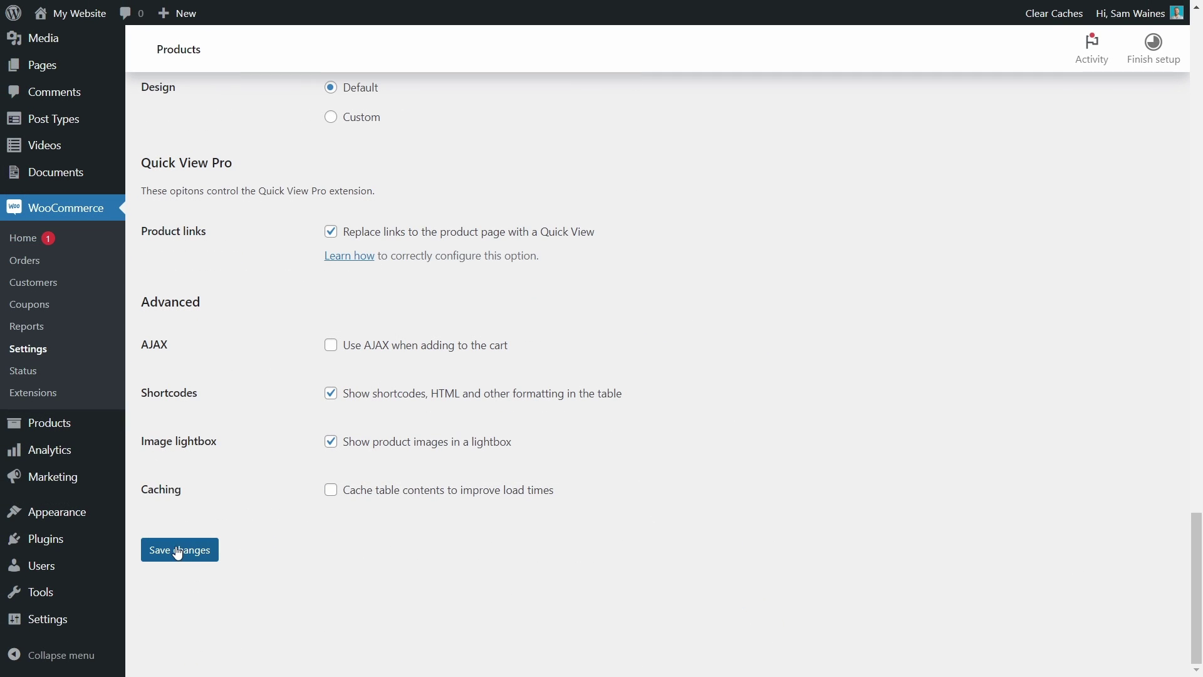
{"action": "left_click", "coordinate": [178, 549]}
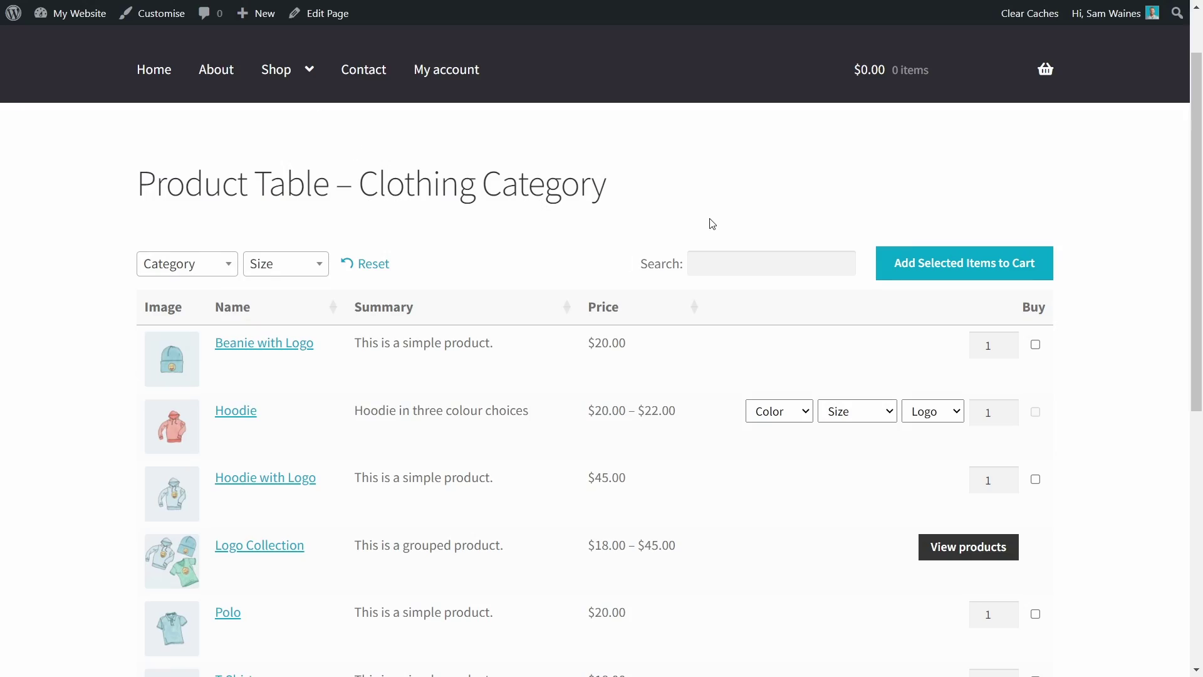
Step: Review the Clothing Category table's summaries, prices and buy options, then edit the page
{"action": "scroll", "coordinate": [712, 223], "scroll_direction": "down", "scroll_amount": 2}
{"action": "scroll", "coordinate": [702, 280], "scroll_direction": "up", "scroll_amount": 2}
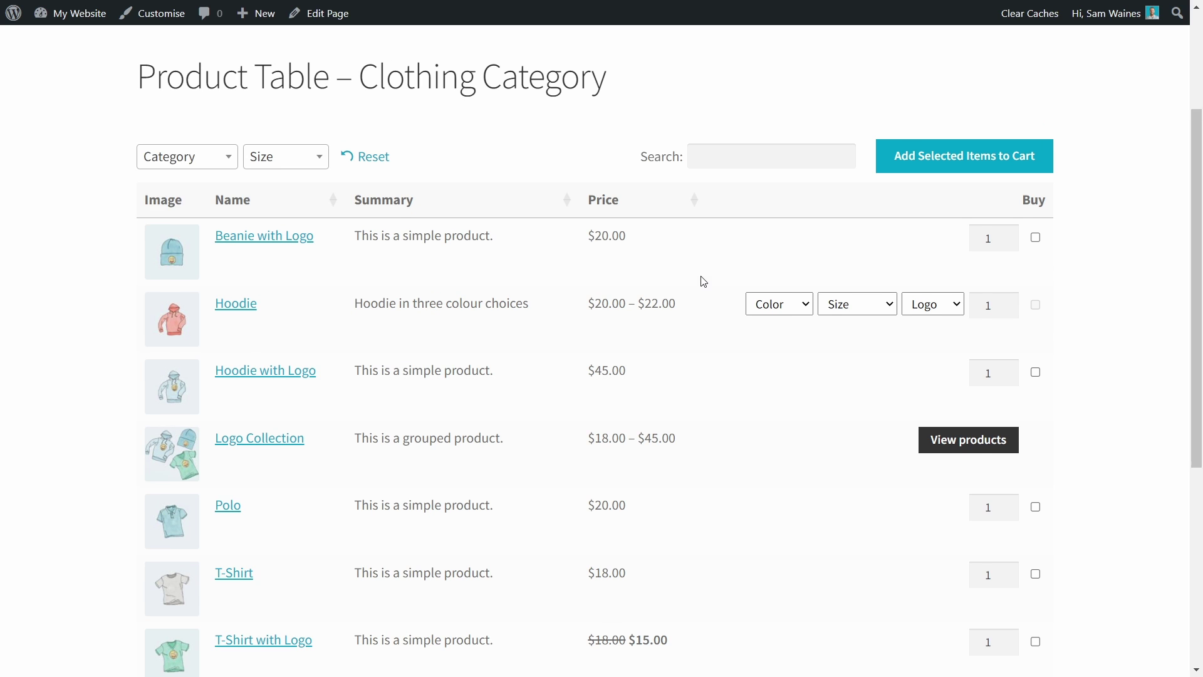
{"action": "scroll", "coordinate": [701, 280], "scroll_direction": "down", "scroll_amount": 2}
{"action": "scroll", "coordinate": [298, 244], "scroll_direction": "up", "scroll_amount": 2}
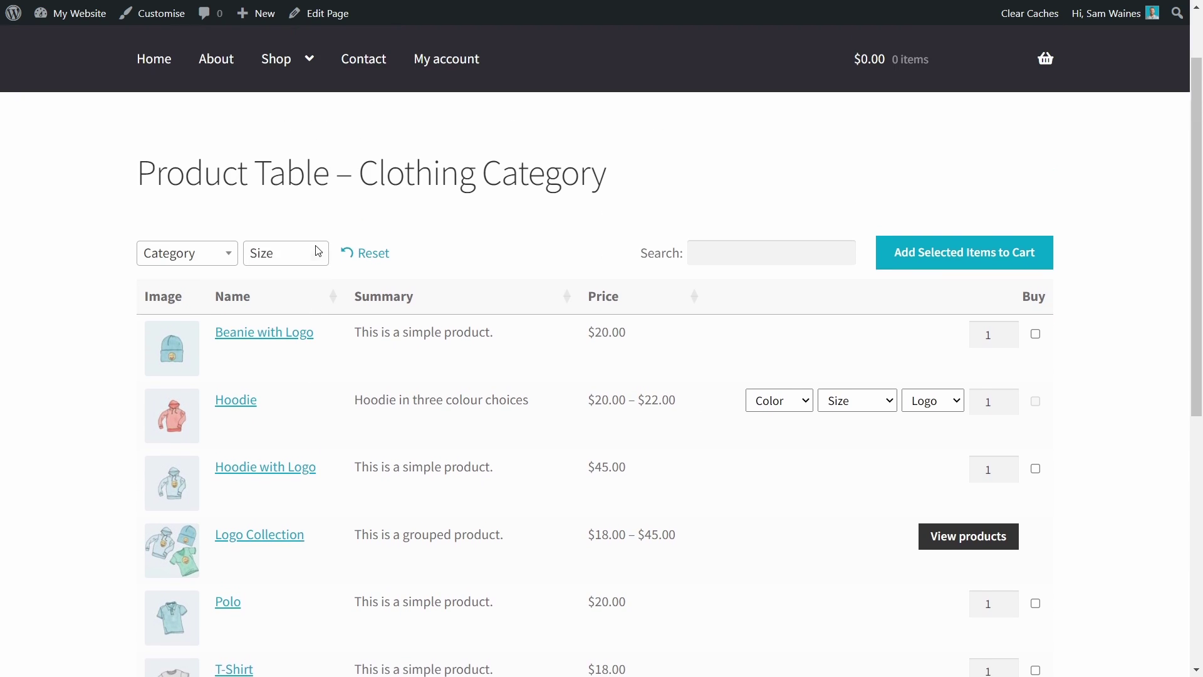
{"action": "left_click", "coordinate": [325, 13]}
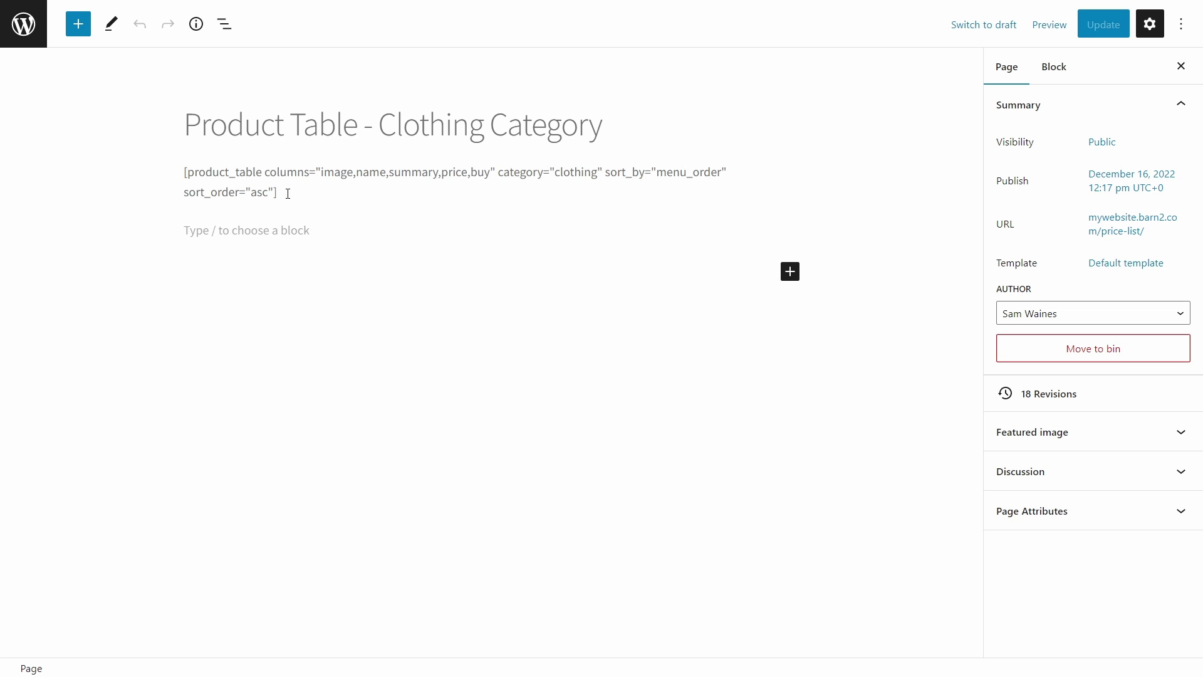
Step: Highlight the product_table shortcode with category clothing and sort_by menu_order
{"action": "left_click", "coordinate": [288, 193]}
{"action": "left_click_drag", "start_coordinate": [287, 193], "coordinate": [175, 178]}
{"action": "left_click", "coordinate": [357, 194]}
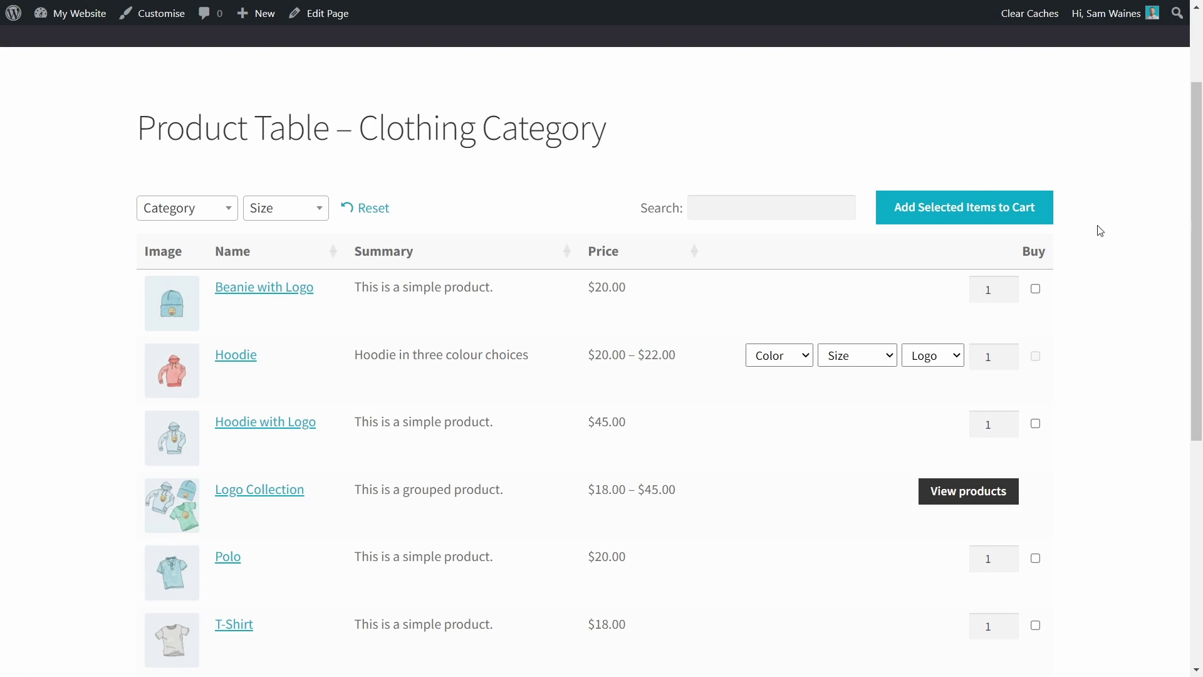
{"action": "scroll", "coordinate": [1093, 202], "scroll_direction": "down", "scroll_amount": 2}
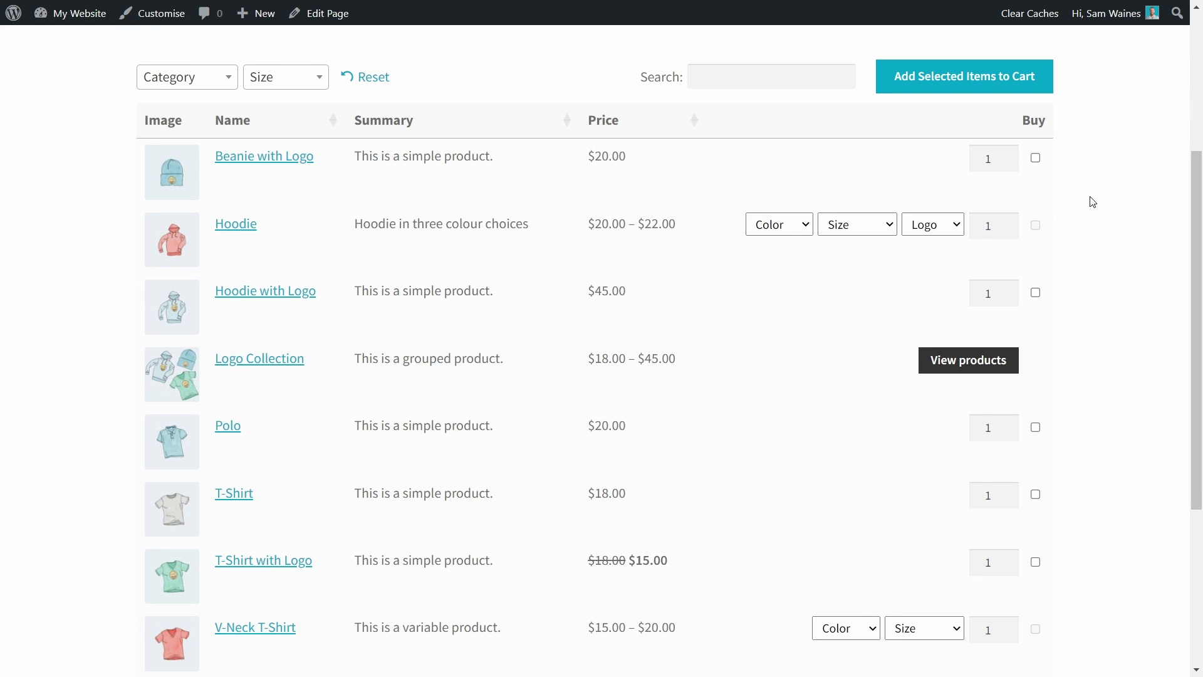
Step: Open the T-shirts page shortcode and highlight its tshirts category and price sort values
{"action": "scroll", "coordinate": [1093, 202], "scroll_direction": "up", "scroll_amount": 2}
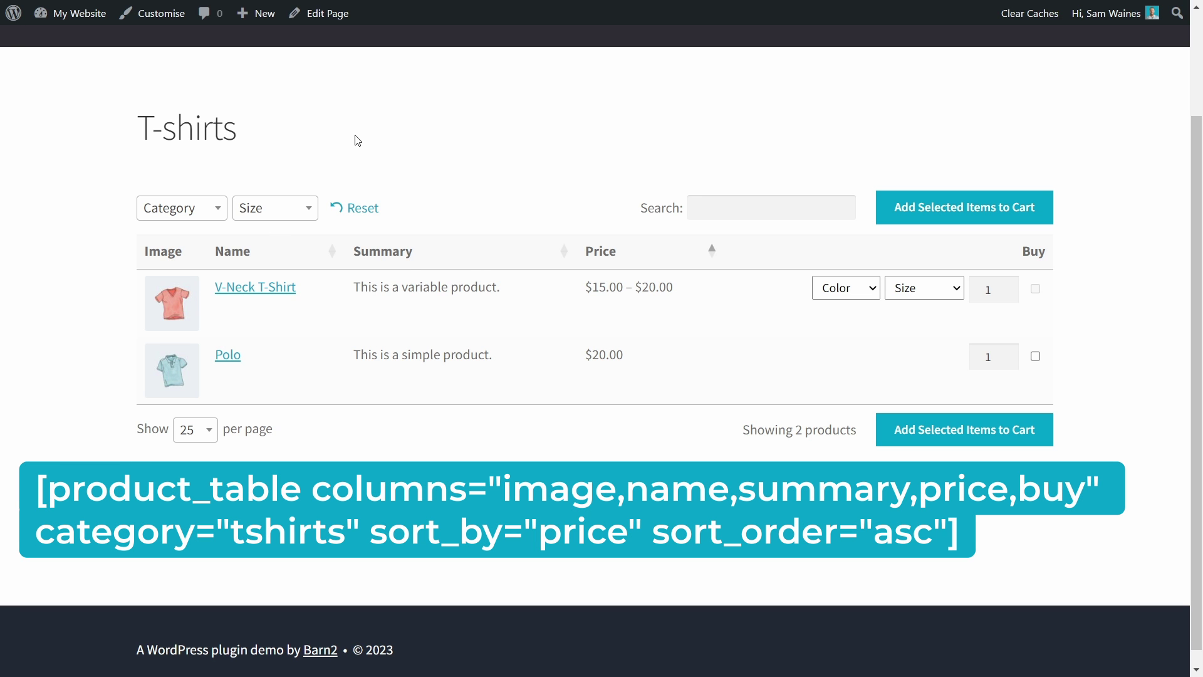
{"action": "left_click", "coordinate": [321, 21]}
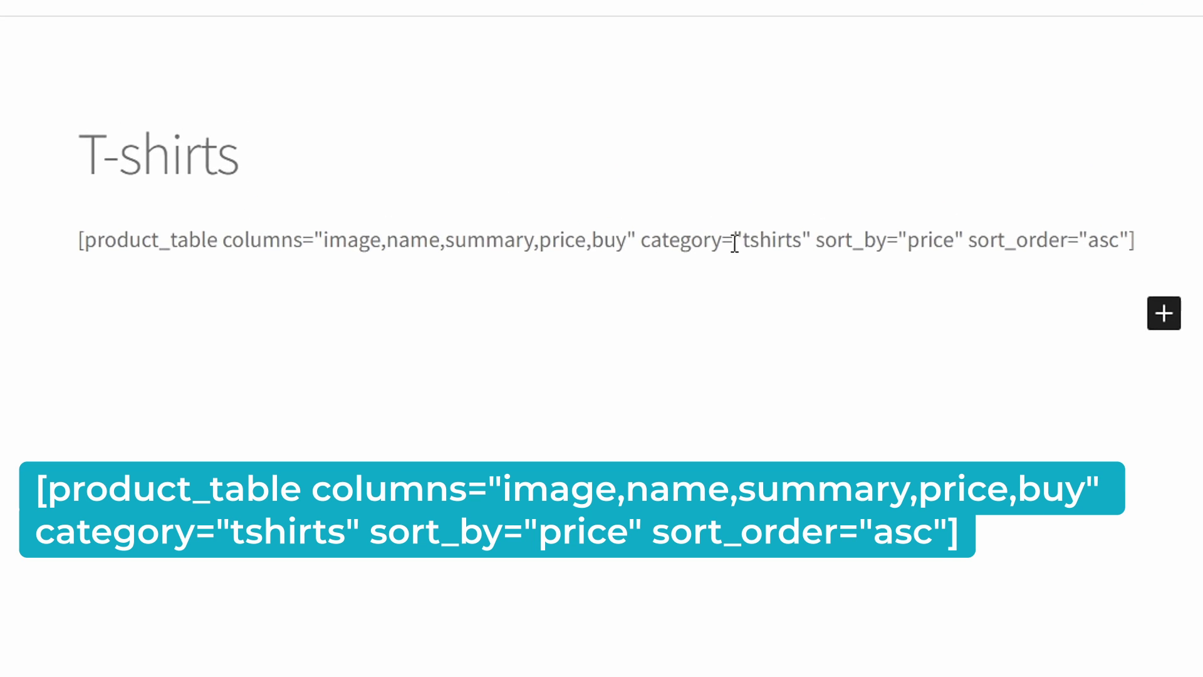
{"action": "left_click_drag", "start_coordinate": [736, 241], "coordinate": [826, 240]}
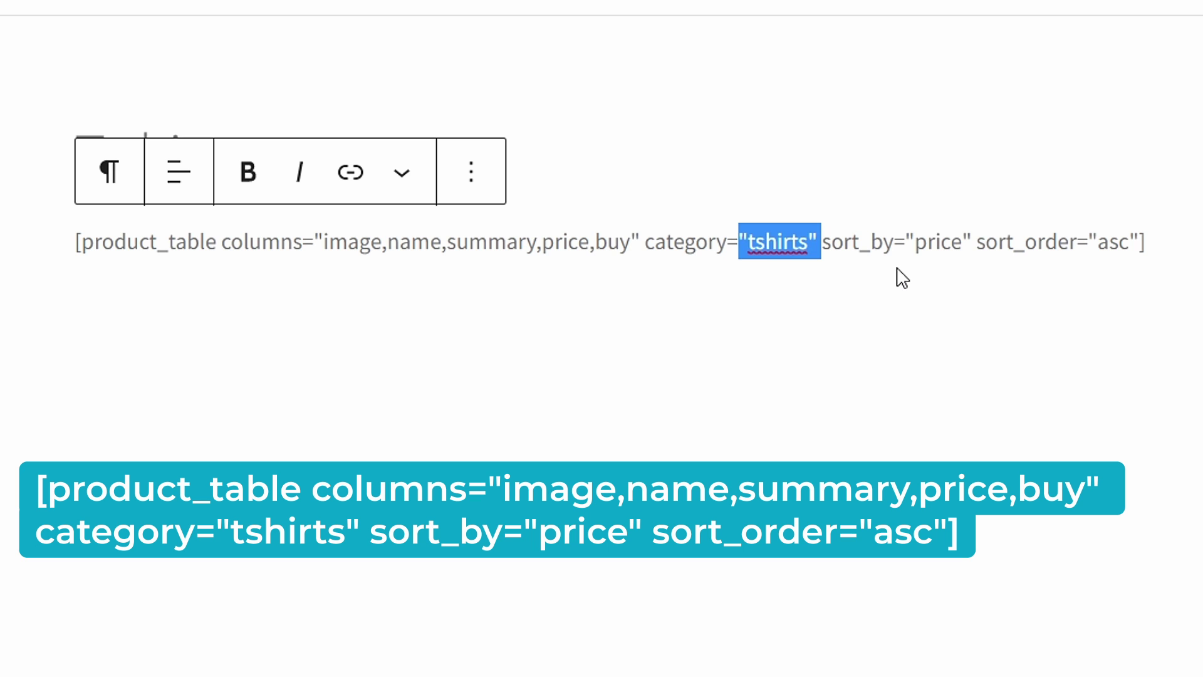
{"action": "left_click_drag", "start_coordinate": [913, 238], "coordinate": [963, 243]}
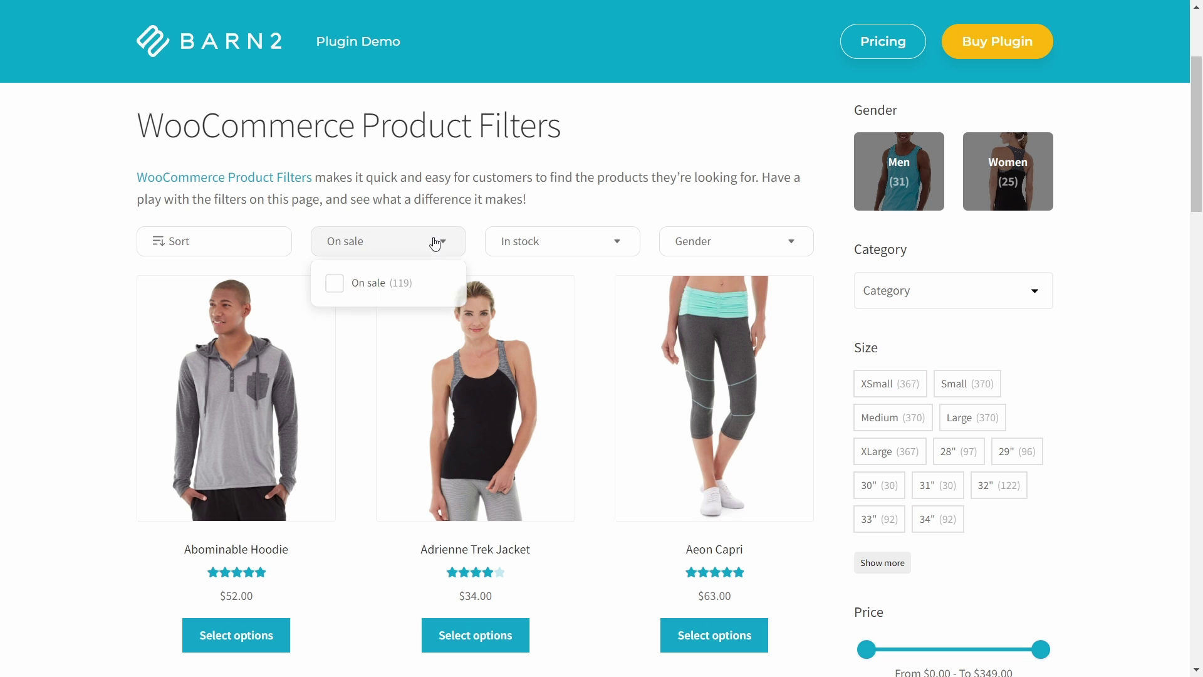
Step: Filter to on-sale, in-stock Unisex products priced $0 to $148
{"action": "left_click", "coordinate": [332, 291]}
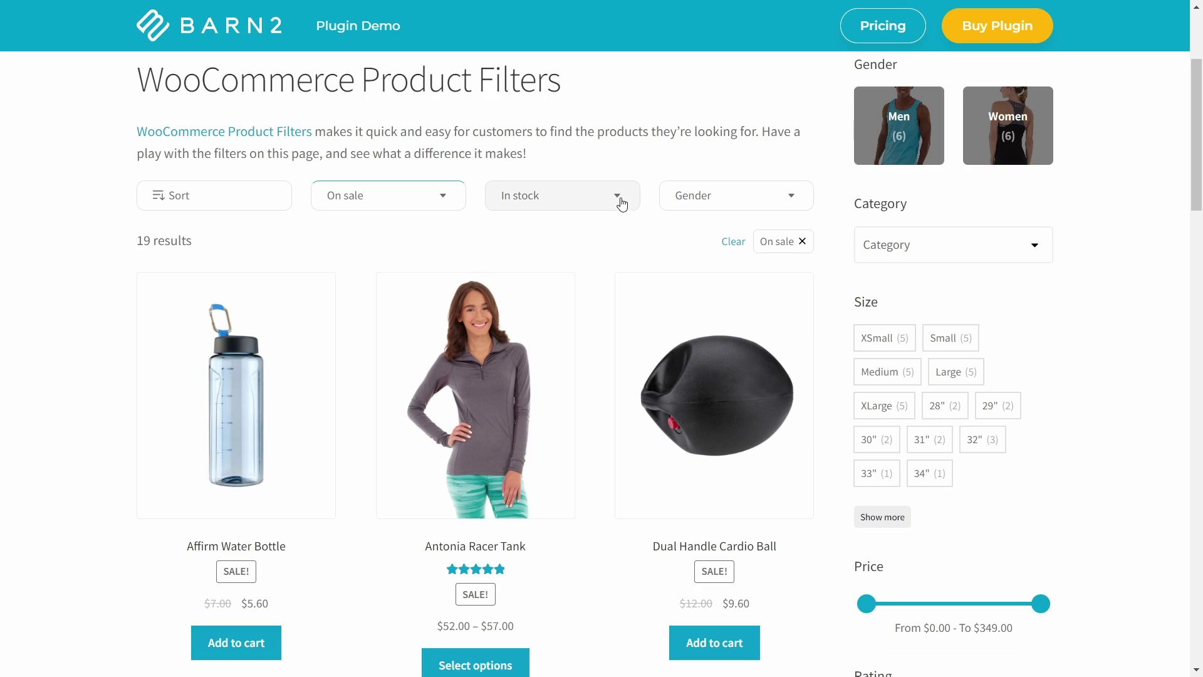
{"action": "left_click", "coordinate": [506, 241]}
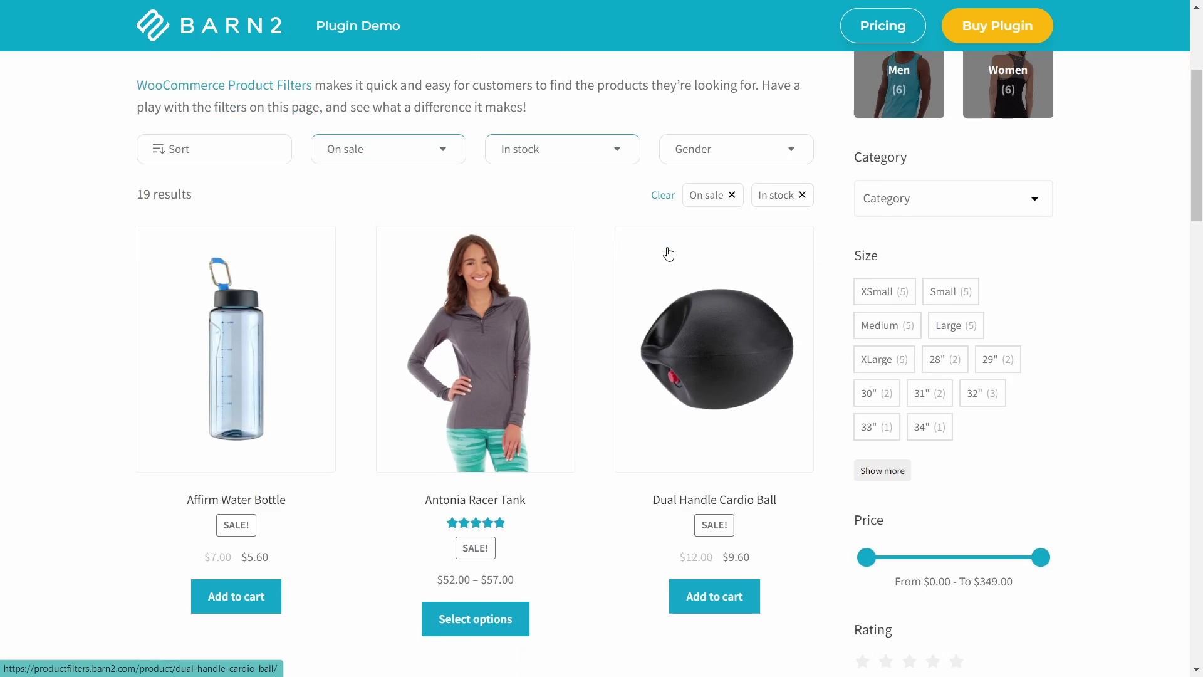
{"action": "left_click", "coordinate": [771, 86]}
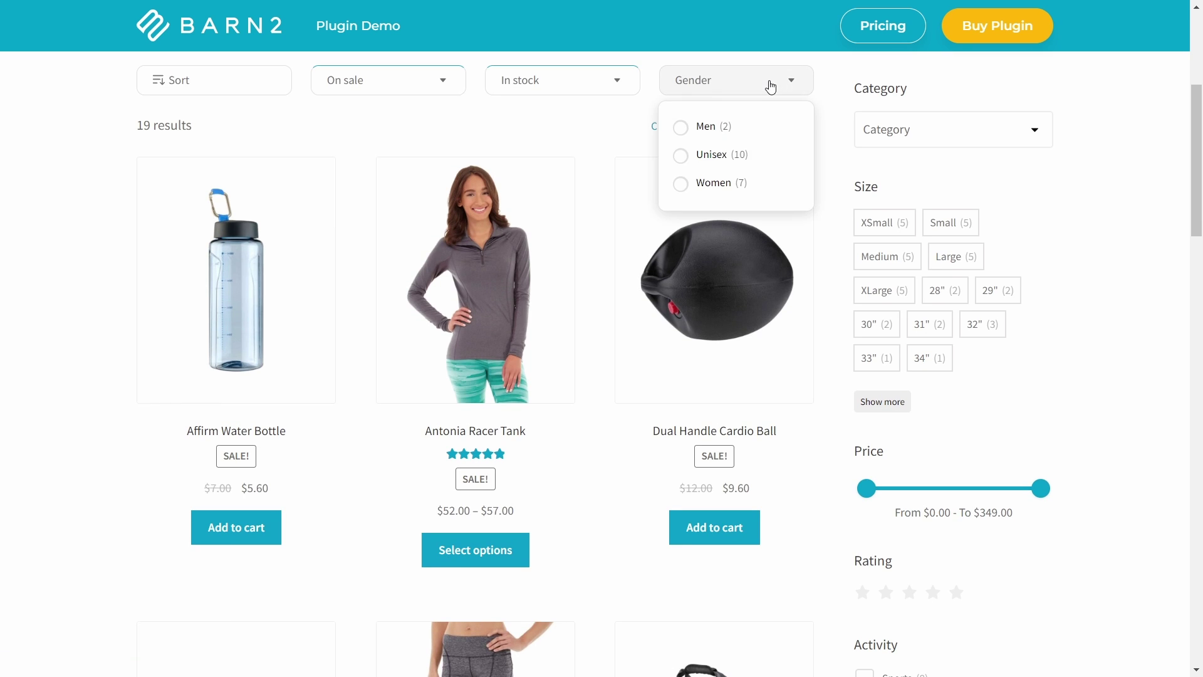
{"action": "left_click", "coordinate": [673, 163]}
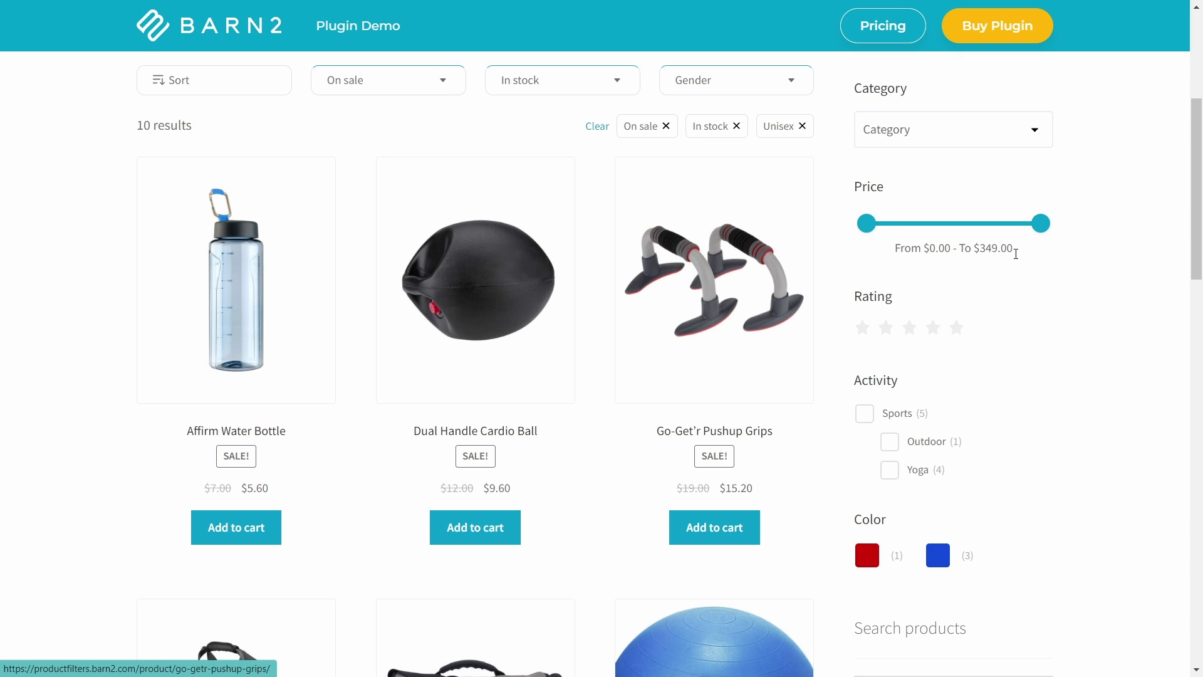
{"action": "left_click", "coordinate": [940, 225]}
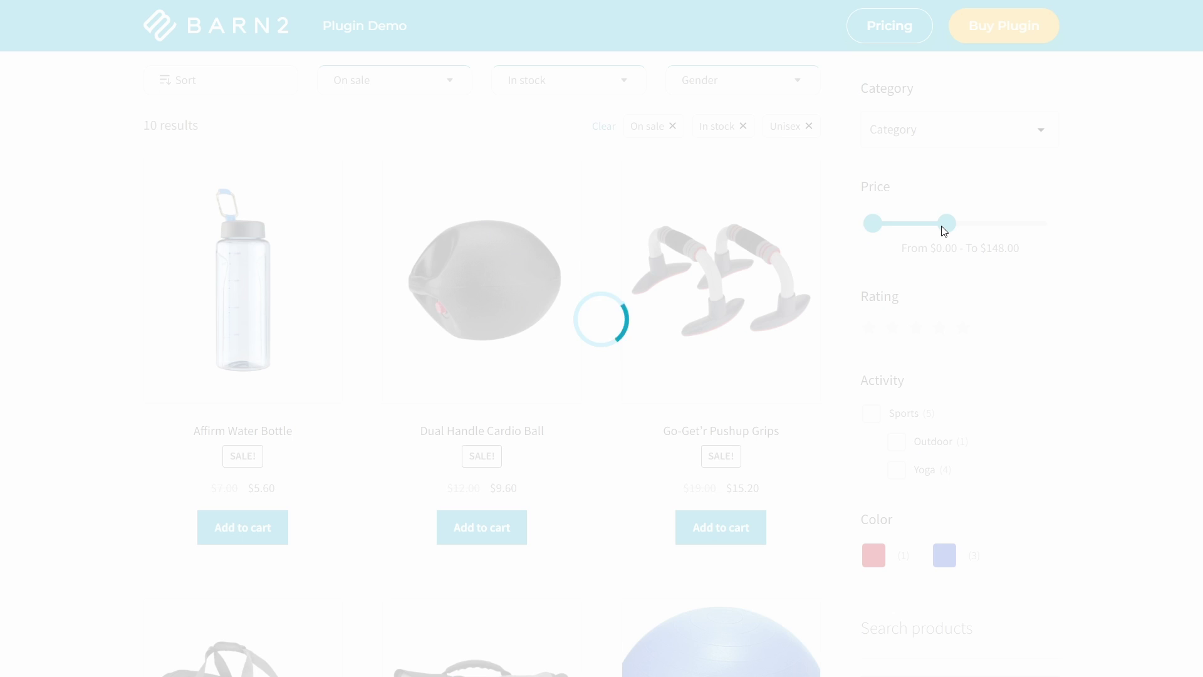